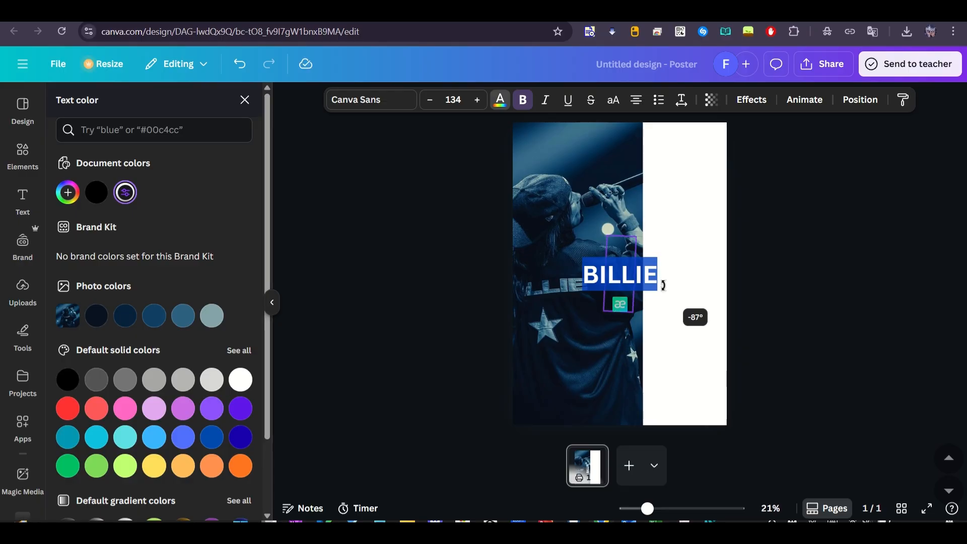
Rotate the BILLIE text vertically to read upward, enlarge it to size 344 and place it over the photo
{"action": "left_click_drag", "start_coordinate": [604, 236], "coordinate": [508, 137]}
{"action": "left_click", "coordinate": [830, 229]}
{"action": "left_click_drag", "start_coordinate": [606, 204], "coordinate": [579, 252]}
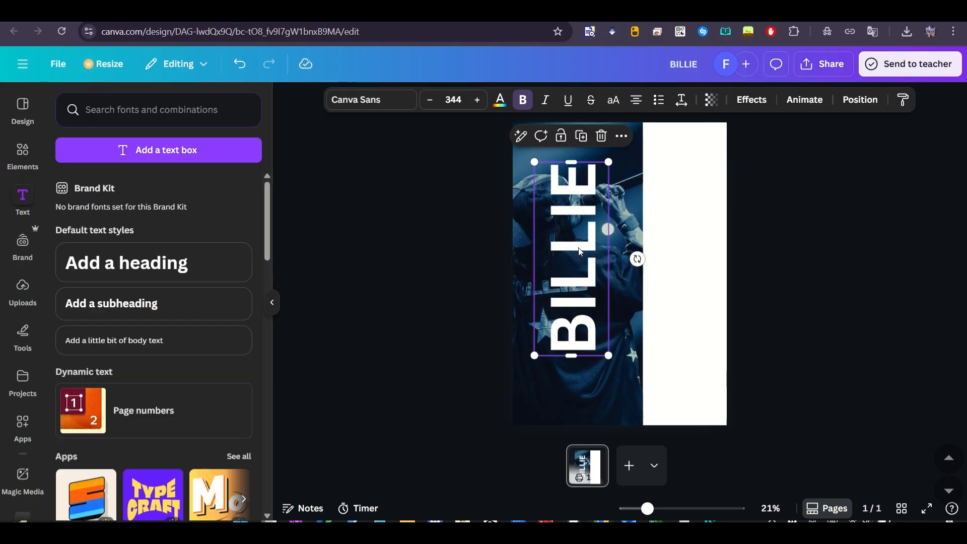
Try the Ahsing font on the BILLIE text and enlarge it to size 478
{"action": "left_click", "coordinate": [372, 108]}
{"action": "scroll", "coordinate": [160, 328], "scroll_direction": "down", "scroll_amount": 4}
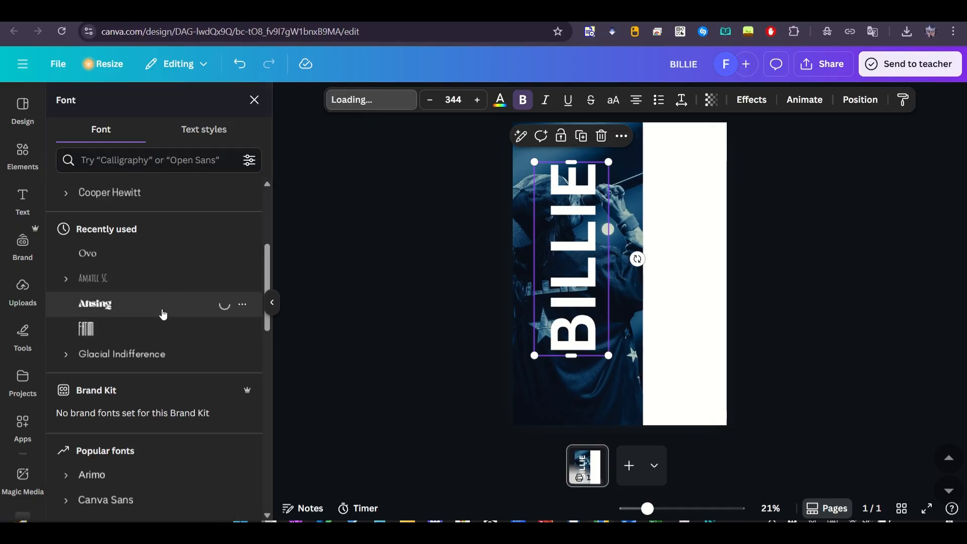
{"action": "left_click_drag", "start_coordinate": [608, 357], "coordinate": [670, 425]}
{"action": "left_click_drag", "start_coordinate": [602, 355], "coordinate": [597, 332]}
Change the BILLIE text's font to Anton and enlarge it to size 548 so it spans the photo's height
{"action": "scroll", "coordinate": [150, 369], "scroll_direction": "down", "scroll_amount": 5}
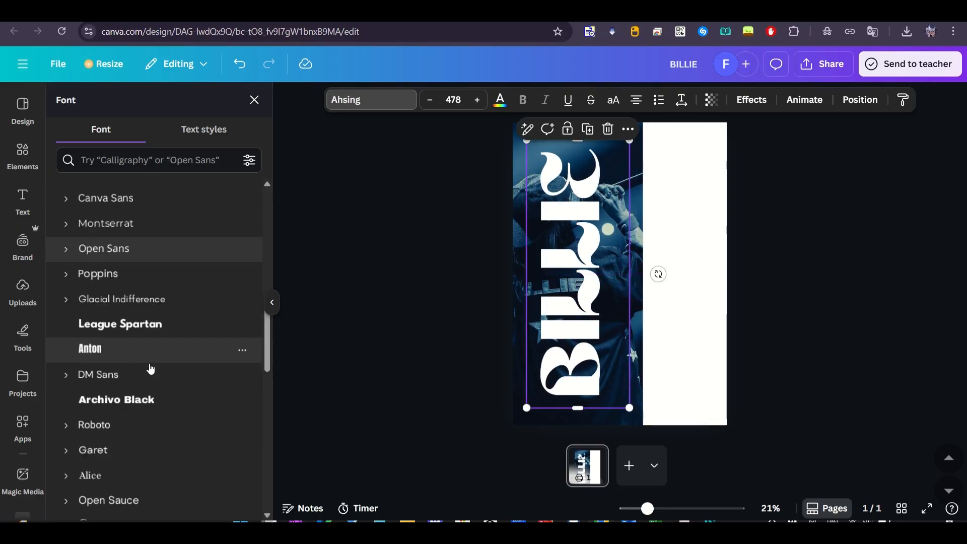
{"action": "left_click", "coordinate": [159, 348]}
{"action": "left_click_drag", "start_coordinate": [628, 406], "coordinate": [636, 428]}
{"action": "left_click", "coordinate": [681, 99]}
{"action": "left_click_drag", "start_coordinate": [636, 151], "coordinate": [638, 151]}
{"action": "left_click", "coordinate": [322, 243]}
Send the BILLIE text behind the singer cutout
{"action": "left_click", "coordinate": [524, 235]}
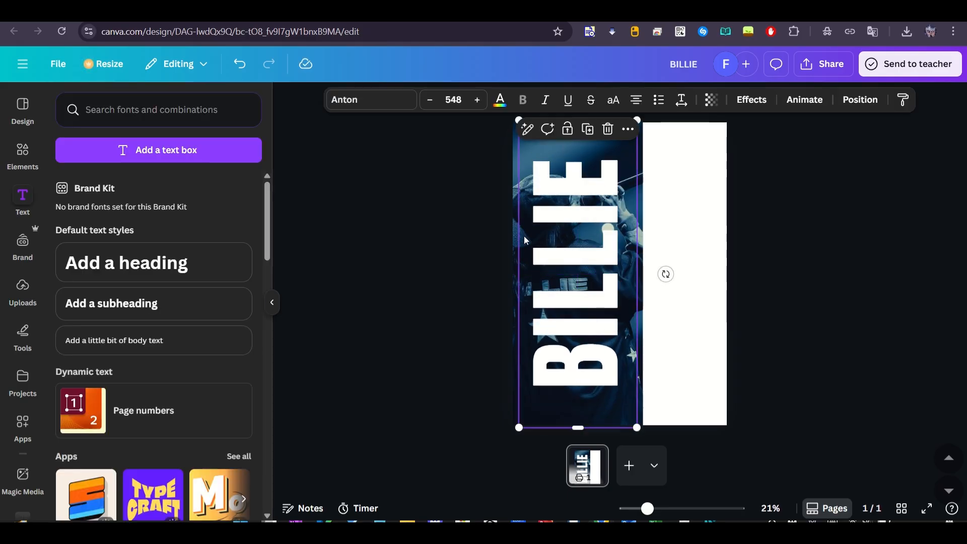
{"action": "left_click", "coordinate": [523, 236]}
{"action": "double_click", "coordinate": [523, 236]}
{"action": "left_click", "coordinate": [487, 171]}
{"action": "right_click", "coordinate": [594, 236]}
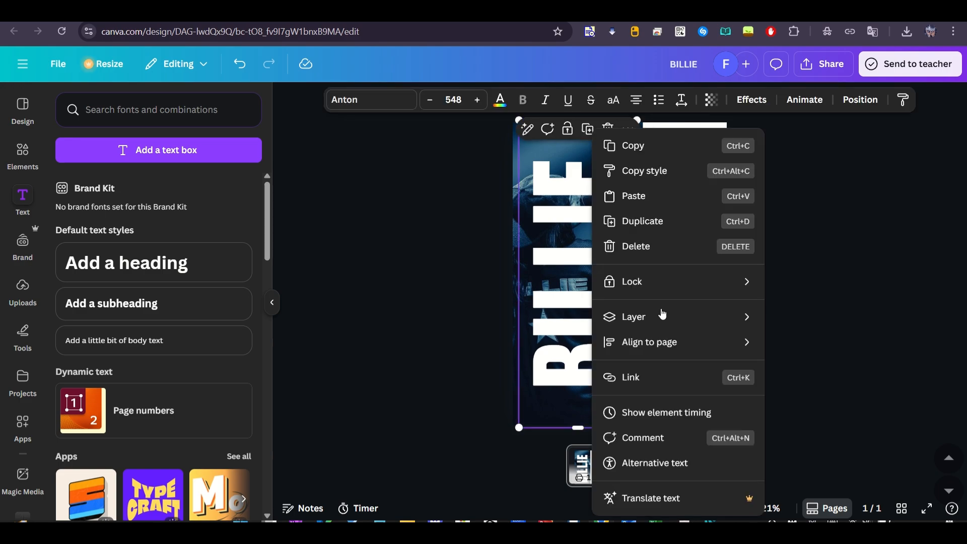
{"action": "mouse_move", "coordinate": [749, 319]}
{"action": "left_click", "coordinate": [803, 377]}
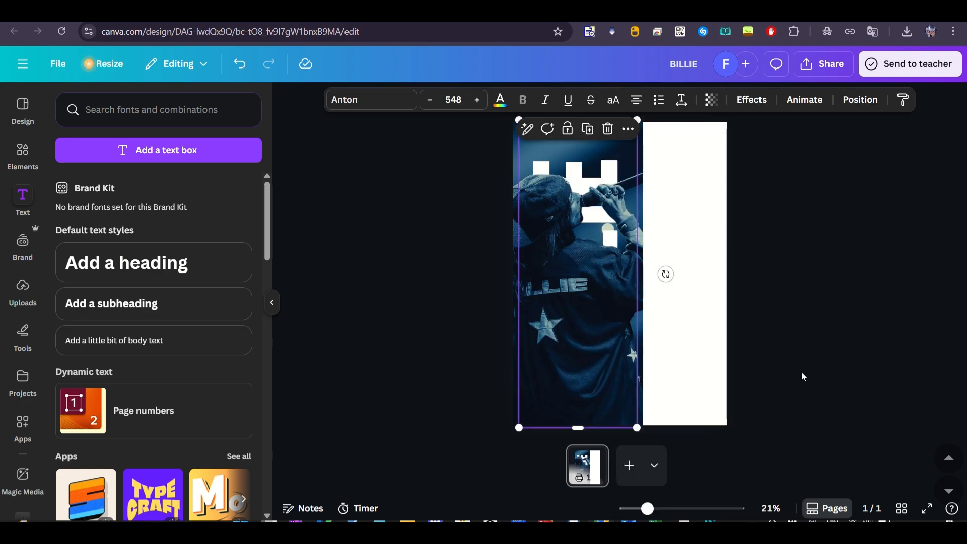
Move the singer cutout aside toward the blank area and overlay a duplicate of the BILLIE text exactly on the original
{"action": "left_click", "coordinate": [563, 258]}
{"action": "left_click_drag", "start_coordinate": [598, 165], "coordinate": [637, 164]}
{"action": "left_click", "coordinate": [539, 194]}
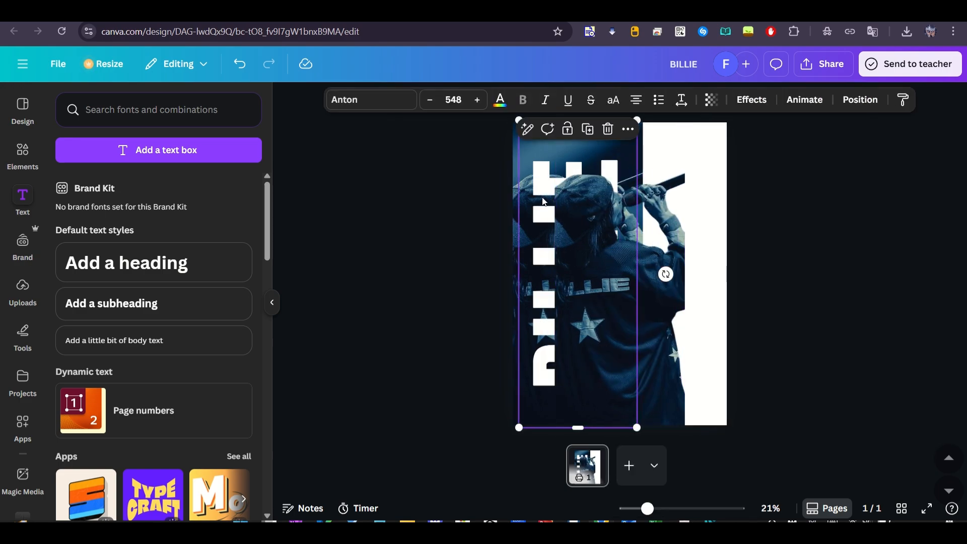
{"action": "left_click_drag", "start_coordinate": [539, 194], "coordinate": [551, 212]}
Apply the Hollow effect to the front copy of the BILLIE text and reduce its outline to a thin line
{"action": "left_click", "coordinate": [760, 97]}
{"action": "left_click", "coordinate": [87, 253]}
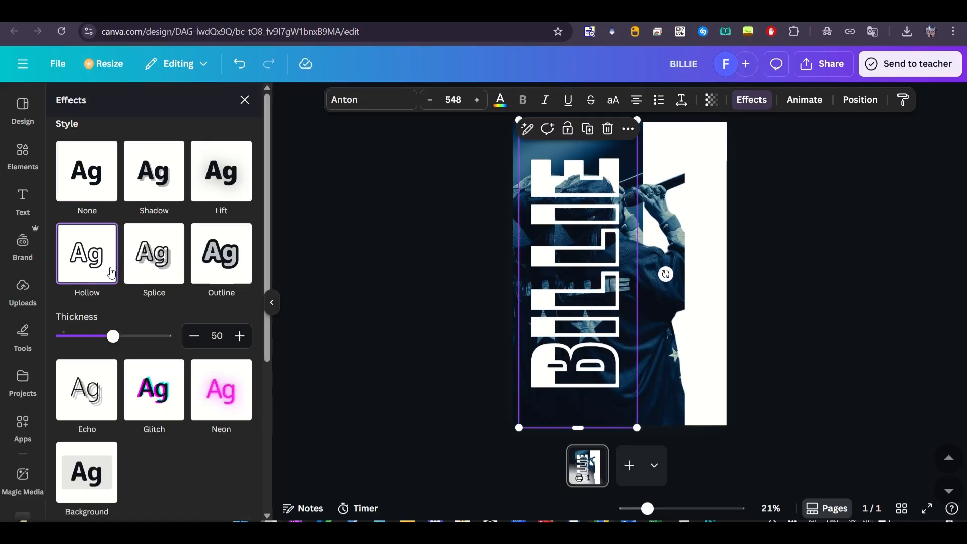
{"action": "left_click_drag", "start_coordinate": [112, 336], "coordinate": [69, 341]}
{"action": "left_click", "coordinate": [697, 390]}
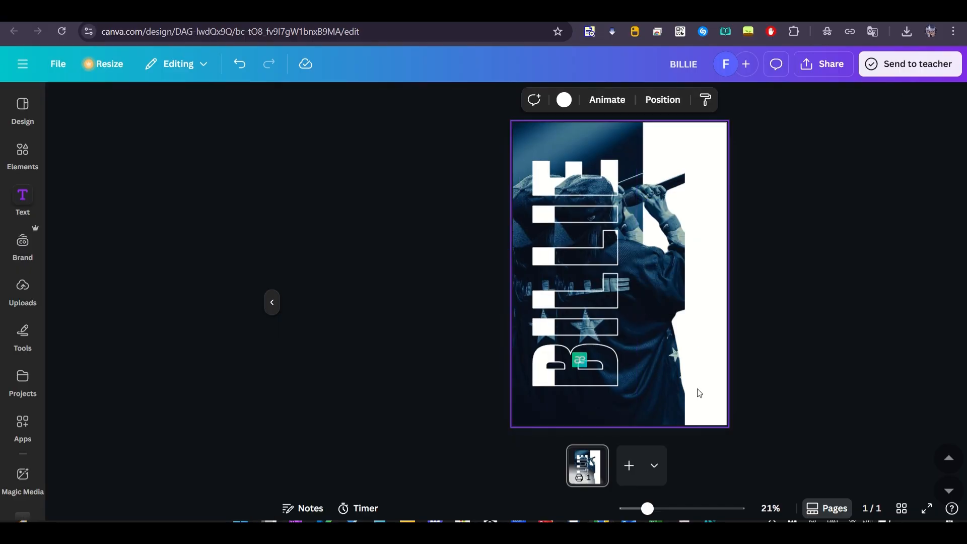
Move the singer cutout back into alignment with the background photo
{"action": "left_click", "coordinate": [679, 373]}
{"action": "left_click_drag", "start_coordinate": [665, 371], "coordinate": [626, 365]}
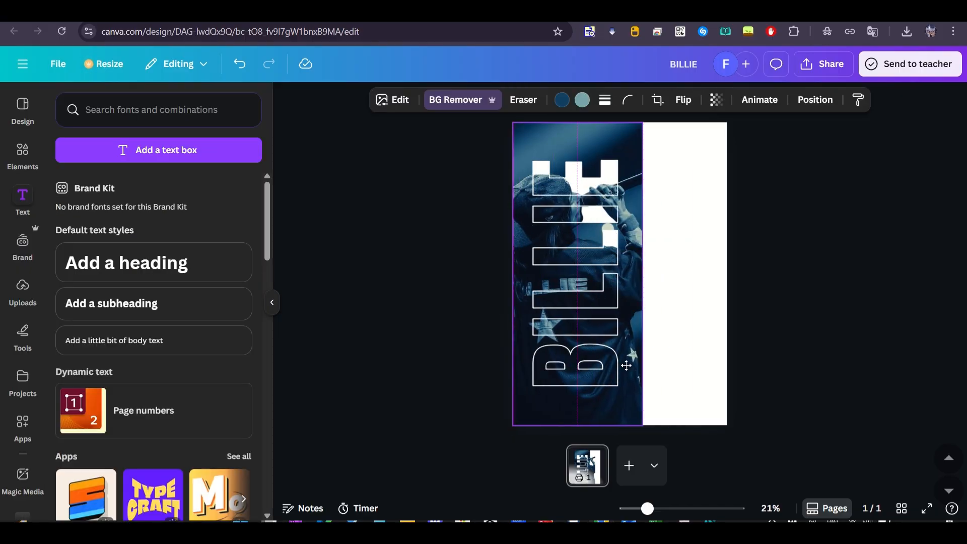
{"action": "left_click", "coordinate": [898, 338]}
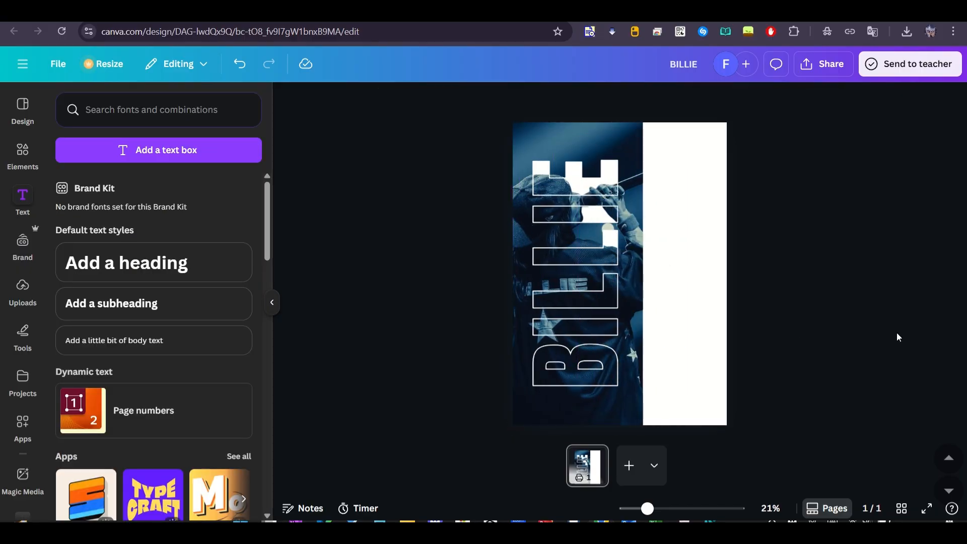
Search the design elements for "gradient"
{"action": "left_click", "coordinate": [23, 151]}
{"action": "left_click", "coordinate": [134, 110]}
{"action": "type", "text": "gradient"}
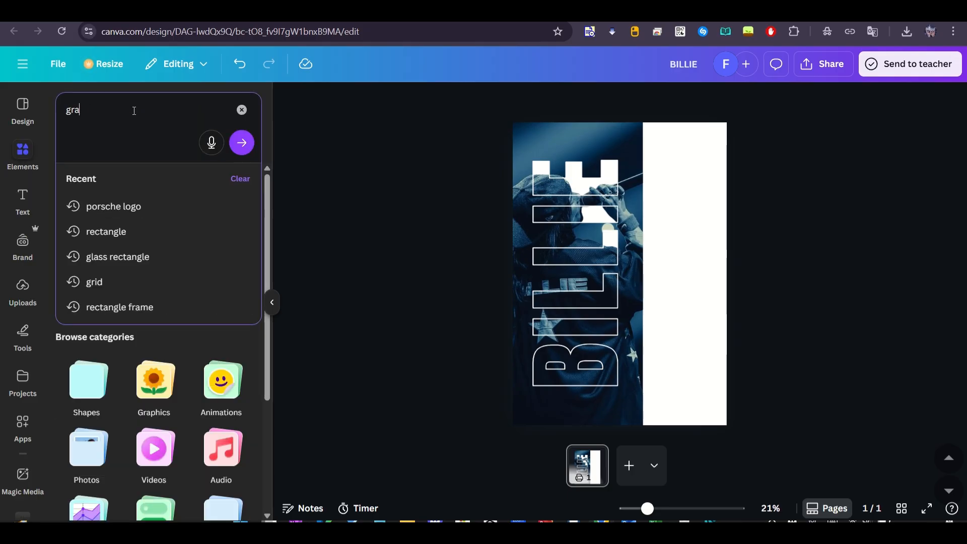
{"action": "key", "text": "Return"}
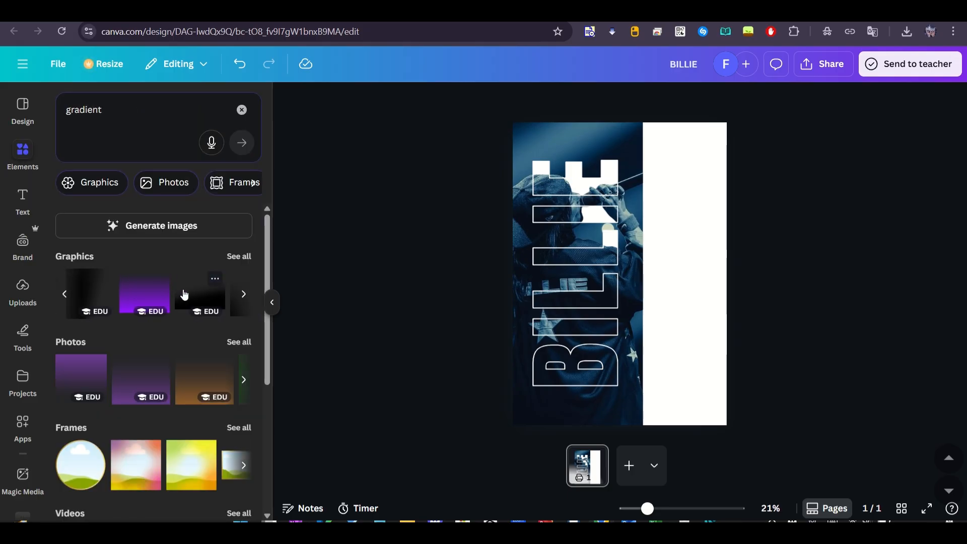
Add a black fade gradient, fit it across the lower part of the photo and adjust its layer order
{"action": "left_click", "coordinate": [166, 300]}
{"action": "left_click_drag", "start_coordinate": [665, 297], "coordinate": [630, 367]}
{"action": "left_click_drag", "start_coordinate": [683, 269], "coordinate": [647, 303]}
{"action": "right_click", "coordinate": [624, 353]}
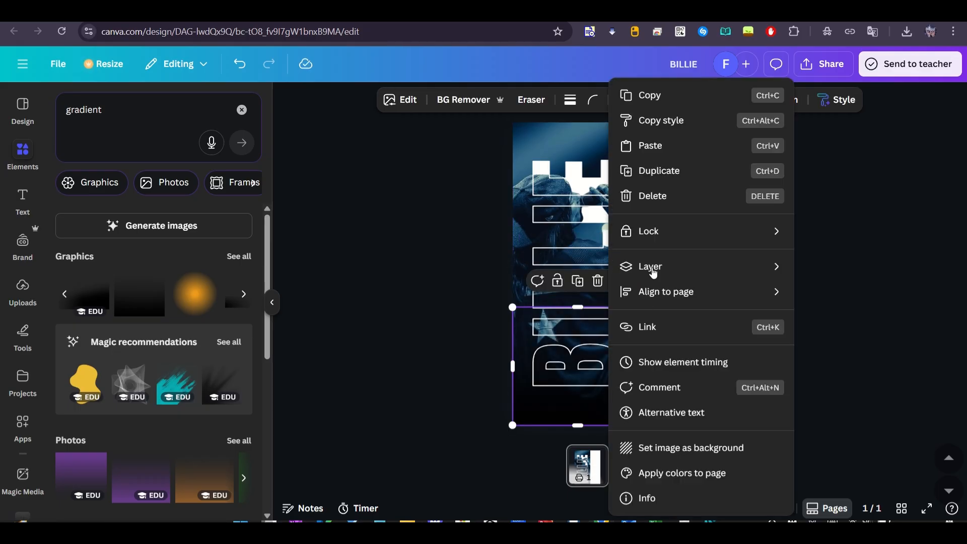
{"action": "mouse_move", "coordinate": [652, 266]}
{"action": "left_click", "coordinate": [519, 291]}
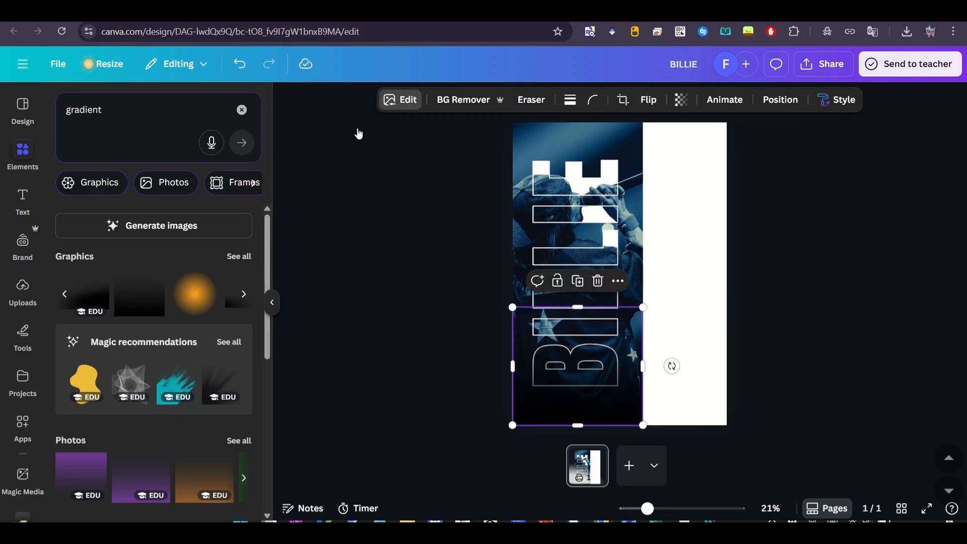
Browse the full set of image filters for the gradient and apply Heatwave from Color Pop
{"action": "scroll", "coordinate": [176, 396], "scroll_direction": "down", "scroll_amount": 3}
{"action": "scroll", "coordinate": [241, 302], "scroll_direction": "up", "scroll_amount": 3}
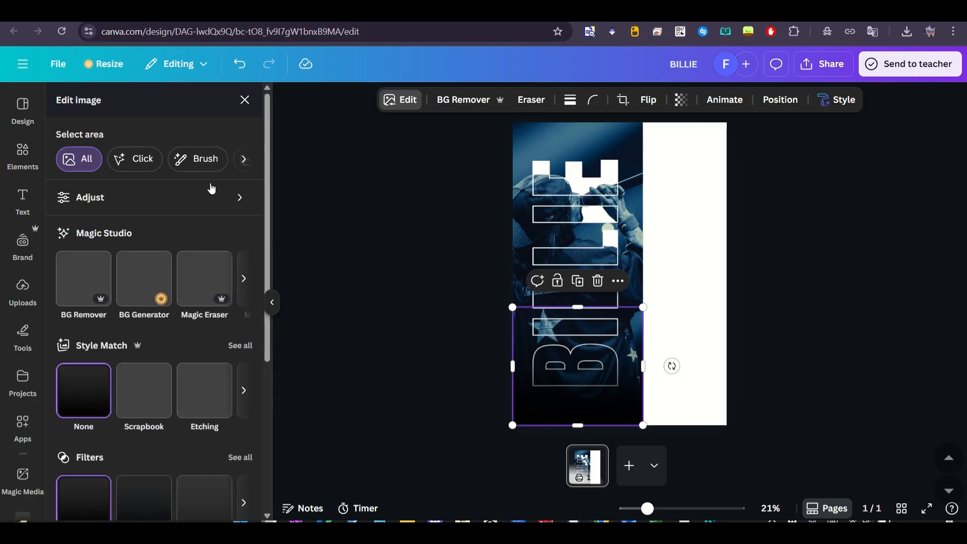
{"action": "left_click", "coordinate": [240, 457]}
{"action": "scroll", "coordinate": [241, 461], "scroll_direction": "down", "scroll_amount": 5}
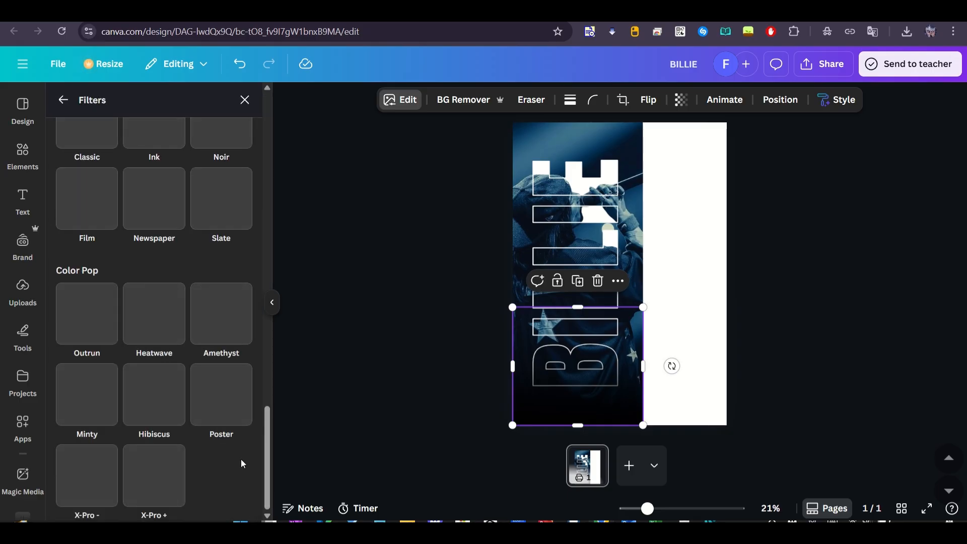
{"action": "scroll", "coordinate": [241, 458], "scroll_direction": "up", "scroll_amount": 3}
{"action": "scroll", "coordinate": [241, 458], "scroll_direction": "down", "scroll_amount": 3}
{"action": "left_click", "coordinate": [146, 342]}
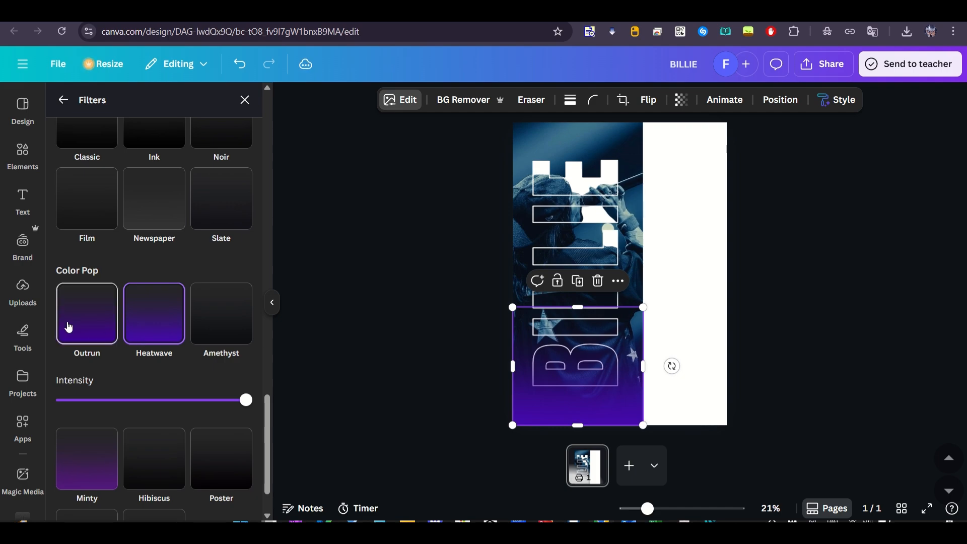
Try alternative filters on the gradient, including Polar and Nostalg
{"action": "scroll", "coordinate": [80, 394], "scroll_direction": "down", "scroll_amount": 2}
{"action": "scroll", "coordinate": [79, 394], "scroll_direction": "up", "scroll_amount": 10}
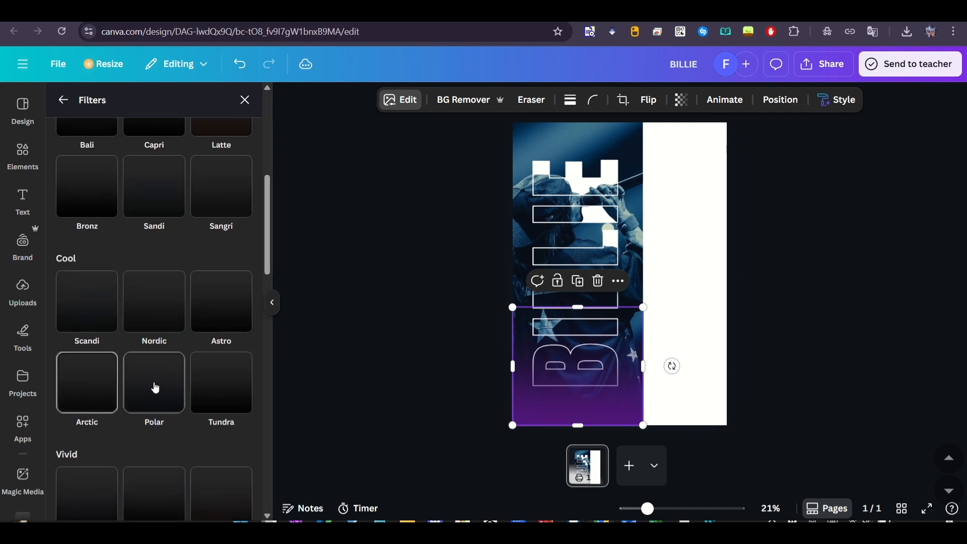
{"action": "left_click", "coordinate": [155, 387]}
{"action": "scroll", "coordinate": [162, 377], "scroll_direction": "down", "scroll_amount": 5}
{"action": "left_click", "coordinate": [162, 371]}
{"action": "scroll", "coordinate": [161, 352], "scroll_direction": "down", "scroll_amount": 6}
{"action": "left_click", "coordinate": [158, 302]}
{"action": "scroll", "coordinate": [158, 301], "scroll_direction": "down", "scroll_amount": 4}
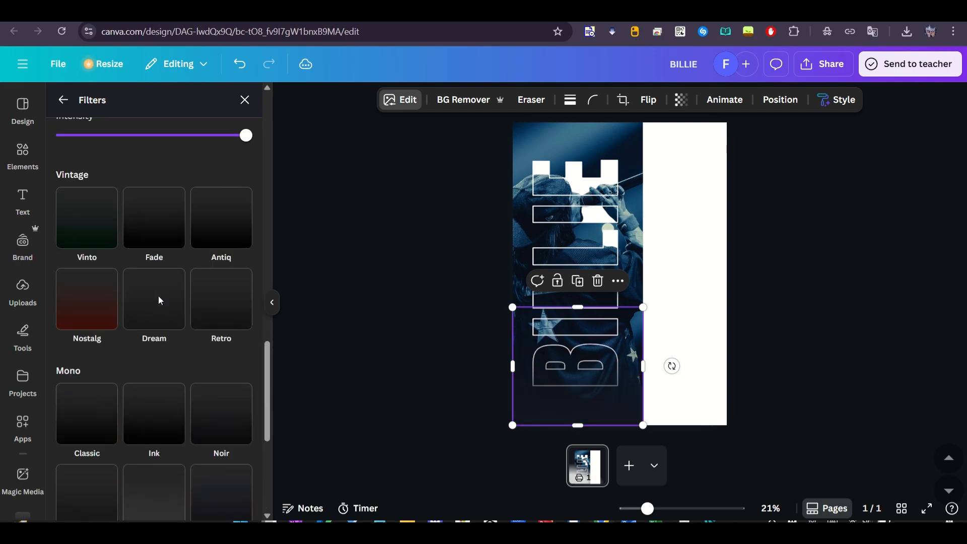
{"action": "left_click", "coordinate": [96, 302]}
{"action": "scroll", "coordinate": [97, 310], "scroll_direction": "down", "scroll_amount": 5}
Reapply the Heatwave filter to the gradient at a reduced intensity
{"action": "left_click", "coordinate": [154, 313]}
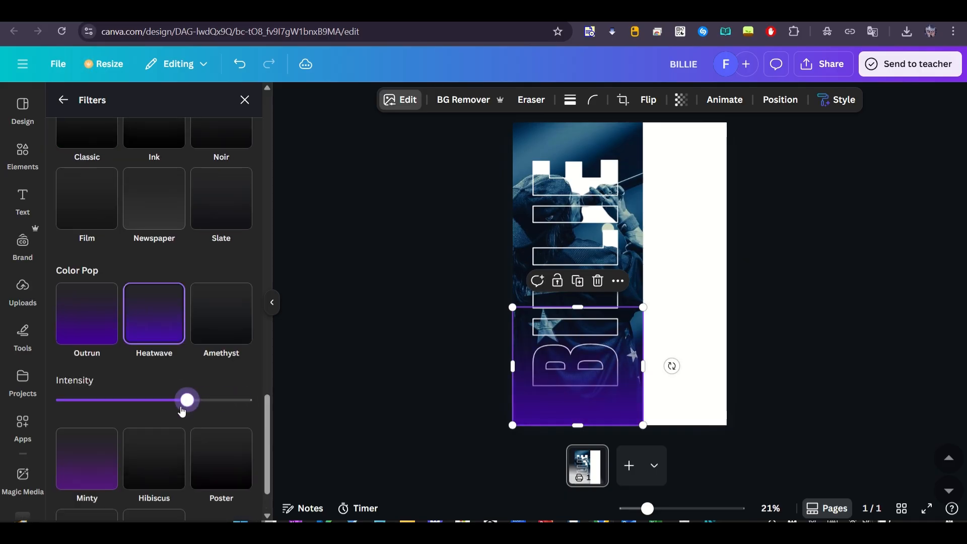
{"action": "left_click", "coordinate": [409, 309]}
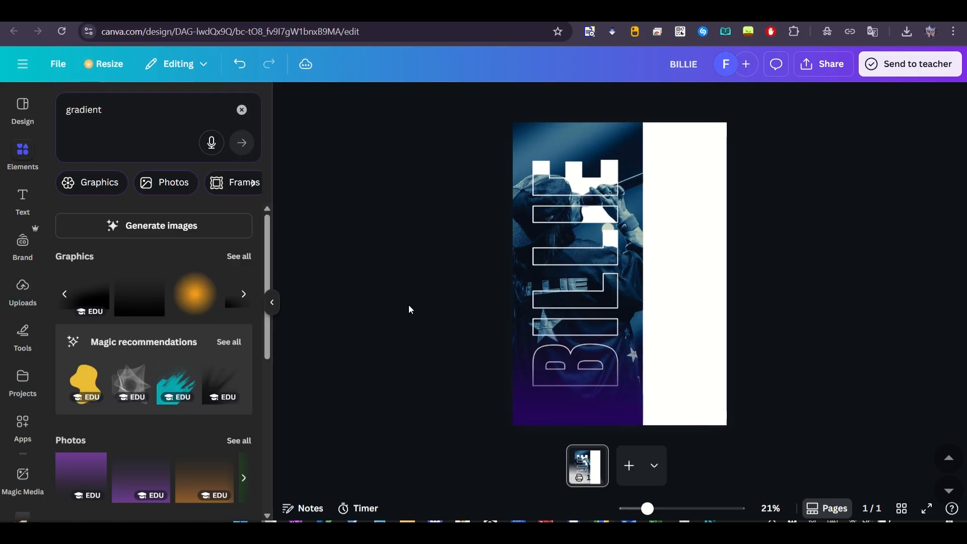
Set the gradient's white balance temperature to -100
{"action": "left_click", "coordinate": [517, 375]}
{"action": "left_click", "coordinate": [397, 100]}
{"action": "left_click", "coordinate": [202, 197]}
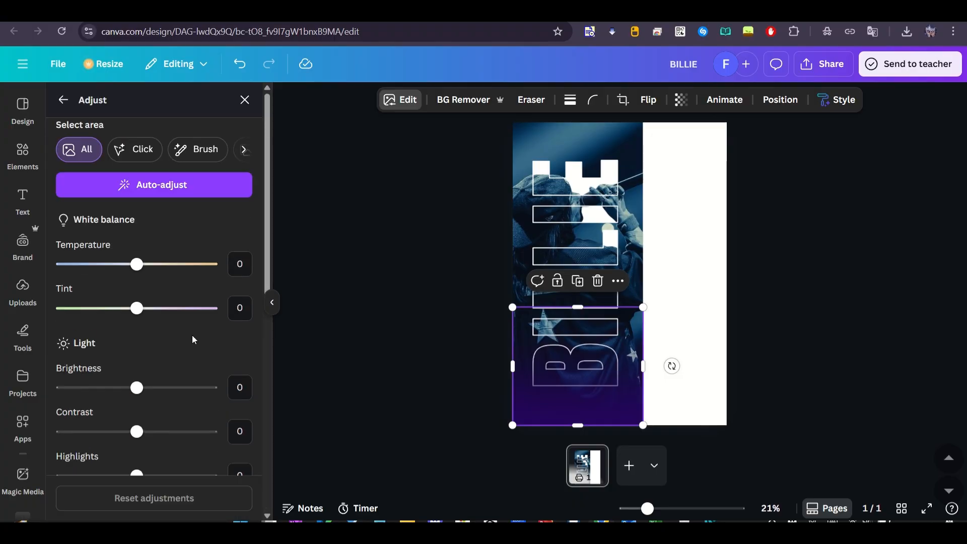
{"action": "scroll", "coordinate": [145, 309], "scroll_direction": "down", "scroll_amount": 9}
{"action": "scroll", "coordinate": [138, 308], "scroll_direction": "up", "scroll_amount": 9}
{"action": "left_click_drag", "start_coordinate": [137, 264], "coordinate": [25, 274]}
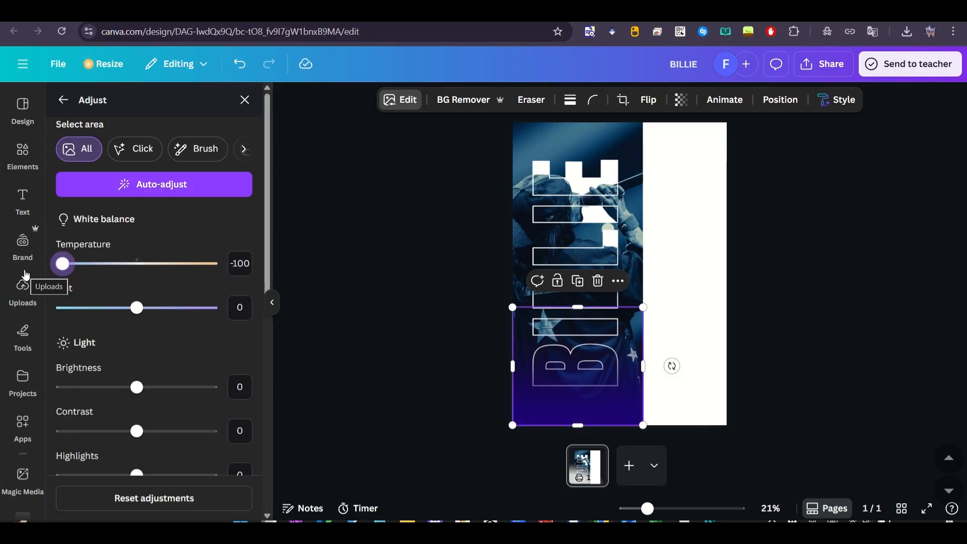
{"action": "left_click", "coordinate": [402, 292]}
Adjust the transparency of the gradient over the lower part of the photo
{"action": "left_click", "coordinate": [519, 391]}
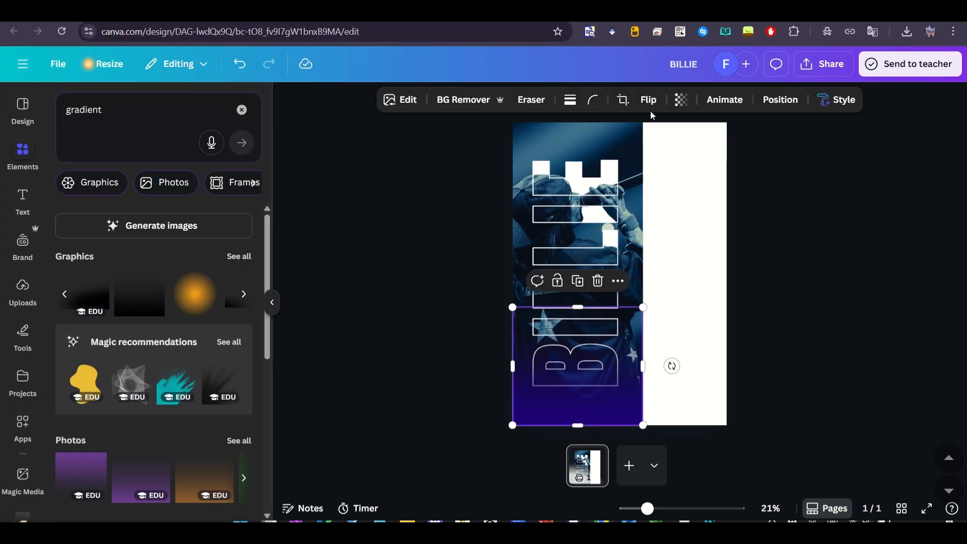
{"action": "left_click", "coordinate": [681, 99]}
{"action": "left_click", "coordinate": [394, 253]}
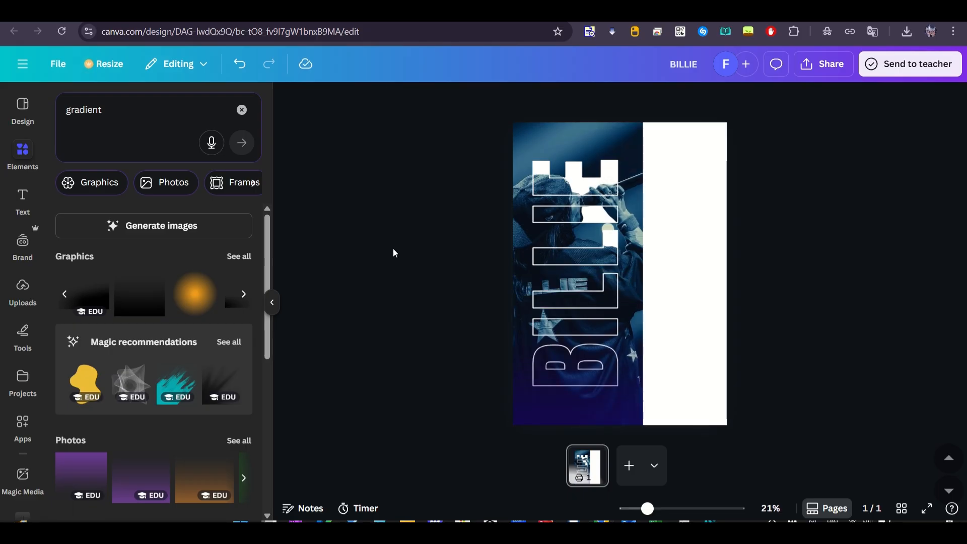
Add a heading reading "Who's" and set its font to The Seasons
{"action": "left_click", "coordinate": [20, 196]}
{"action": "left_click", "coordinate": [136, 261]}
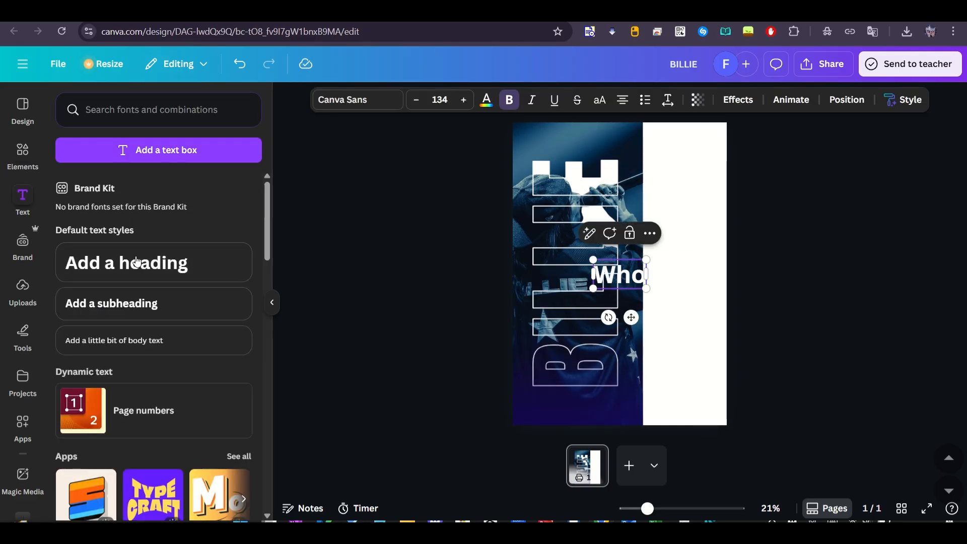
{"action": "key", "text": "ctrl+a"}
{"action": "left_click", "coordinate": [362, 100]}
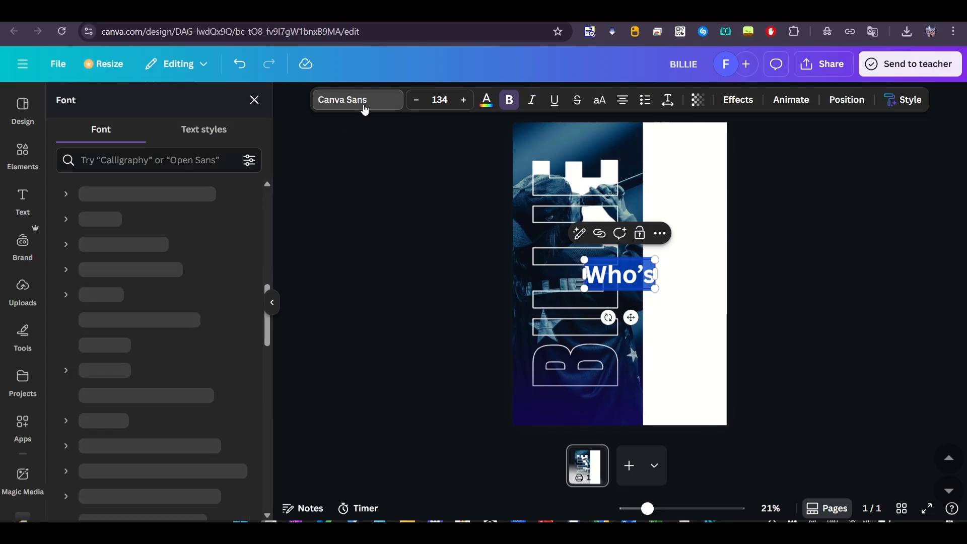
{"action": "left_click", "coordinate": [166, 160]}
{"action": "type", "text": "the seas"}
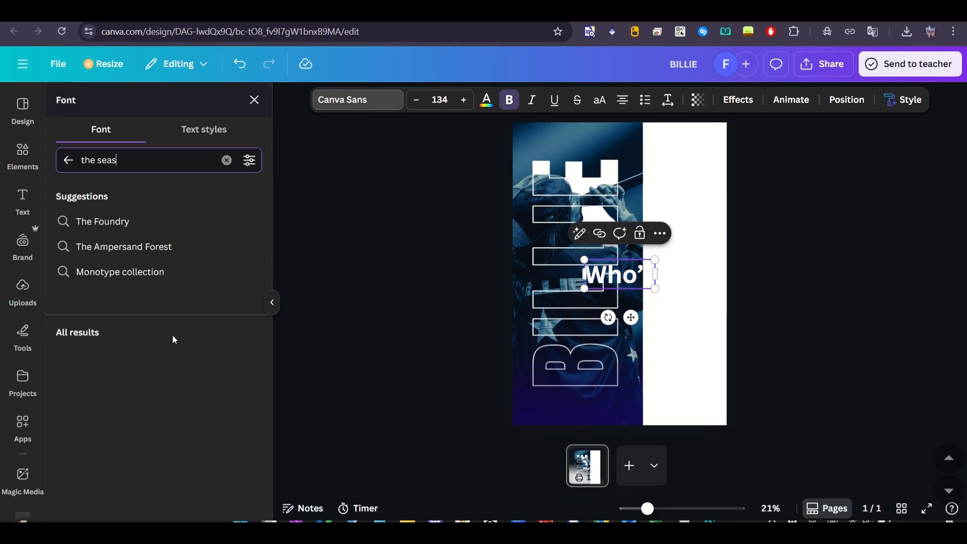
{"action": "left_click", "coordinate": [150, 342]}
Move the "Who's" heading to the upper part of the blank white area beside the photo
{"action": "key", "text": "ctrl+a"}
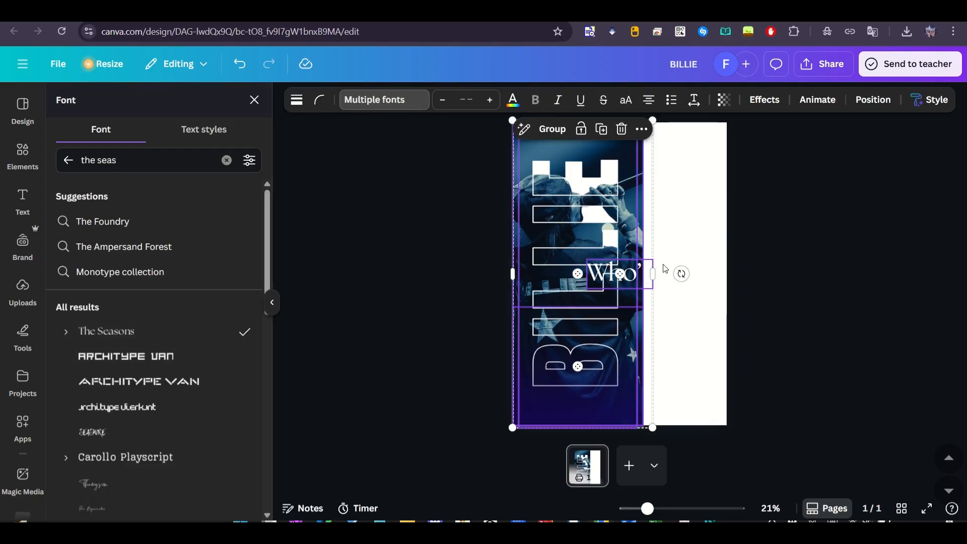
{"action": "left_click", "coordinate": [663, 265]}
{"action": "left_click", "coordinate": [628, 264]}
{"action": "left_click_drag", "start_coordinate": [628, 264], "coordinate": [690, 154]}
Set the page background to the dark navy from the photo colors
{"action": "left_click", "coordinate": [685, 282]}
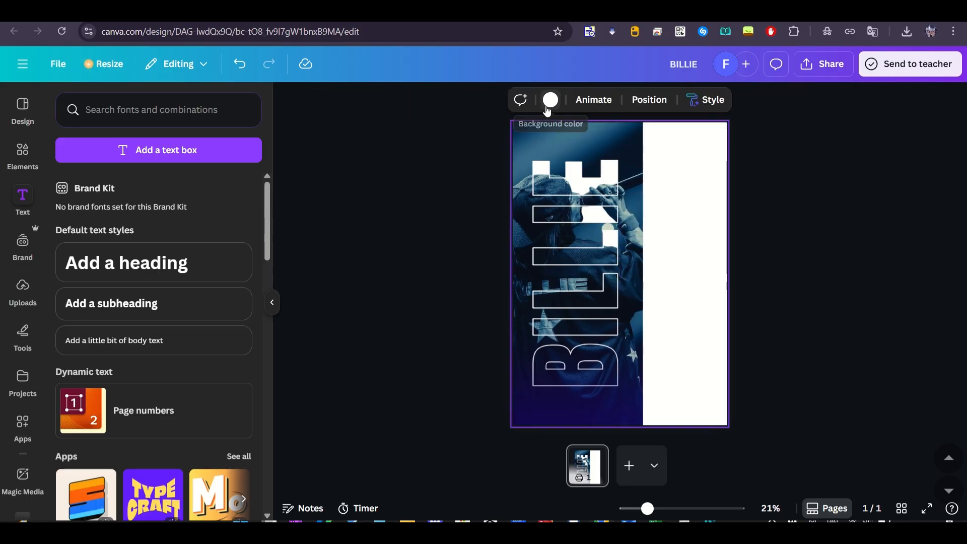
{"action": "left_click", "coordinate": [550, 99]}
{"action": "left_click", "coordinate": [97, 323]}
Shrink the "Who's" heading and place a copy reading "THAT?" at size 122 beneath it
{"action": "left_click", "coordinate": [664, 154]}
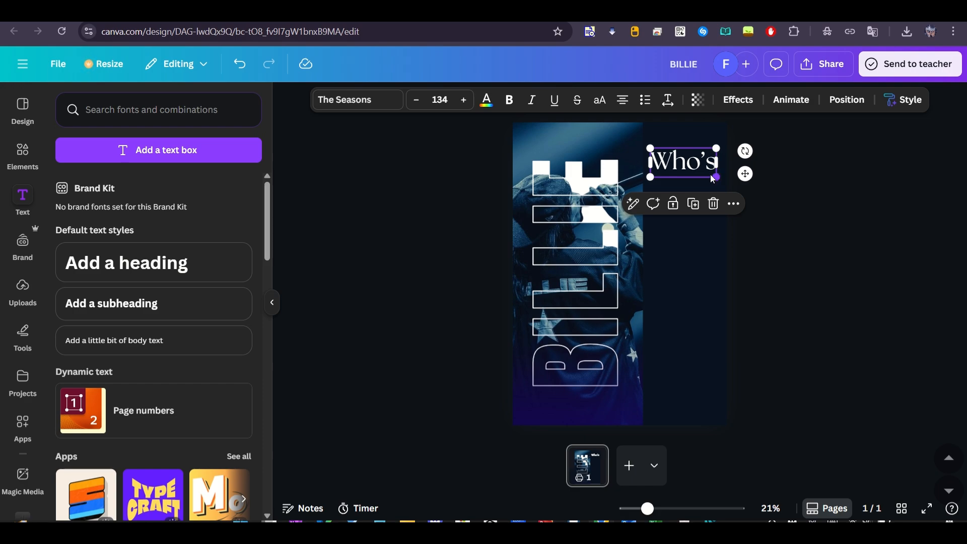
{"action": "left_click_drag", "start_coordinate": [714, 178], "coordinate": [673, 177]}
{"action": "double_click", "coordinate": [696, 160]}
{"action": "type", "text": "THAT?"}
{"action": "left_click", "coordinate": [788, 202]}
{"action": "left_click", "coordinate": [671, 178]}
{"action": "left_click", "coordinate": [823, 218]}
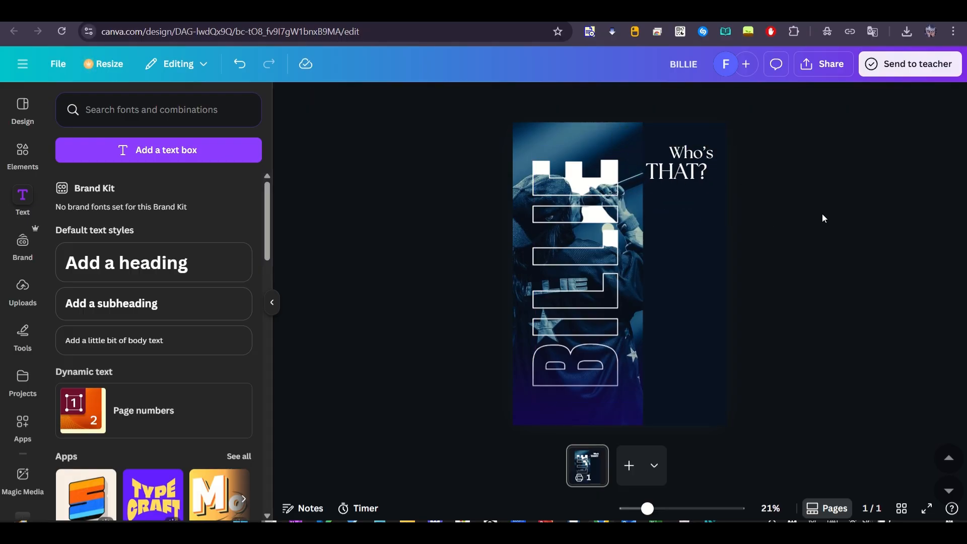
Delete the question mark from the "THAT?" text
{"action": "left_click", "coordinate": [705, 173]}
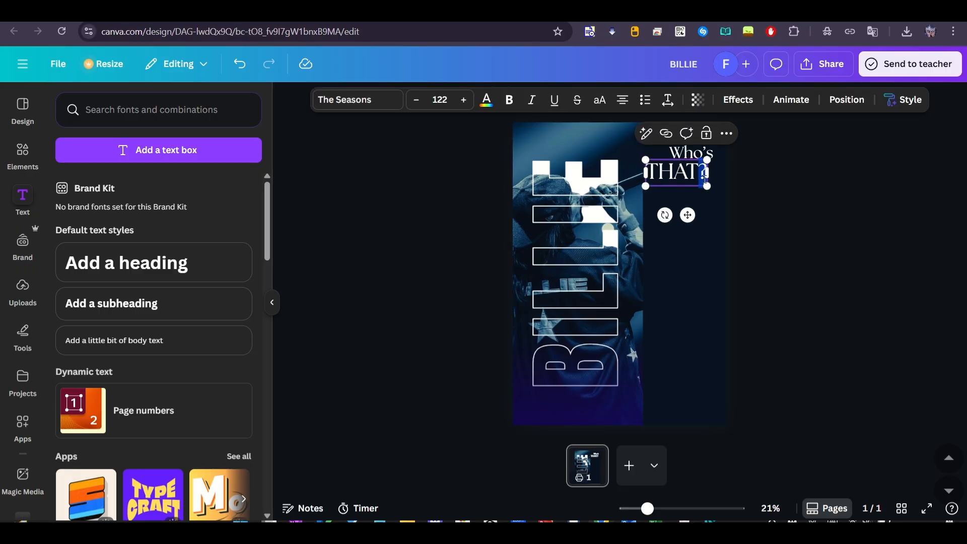
{"action": "key", "text": "BackSpace"}
{"action": "left_click", "coordinate": [800, 196]}
Duplicate the "THAT" text and change the copy to a separate "?"
{"action": "left_click", "coordinate": [677, 173]}
{"action": "key", "text": "ctrl+d"}
{"action": "double_click", "coordinate": [680, 176]}
{"action": "type", "text": "?"}
{"action": "left_click", "coordinate": [815, 191]}
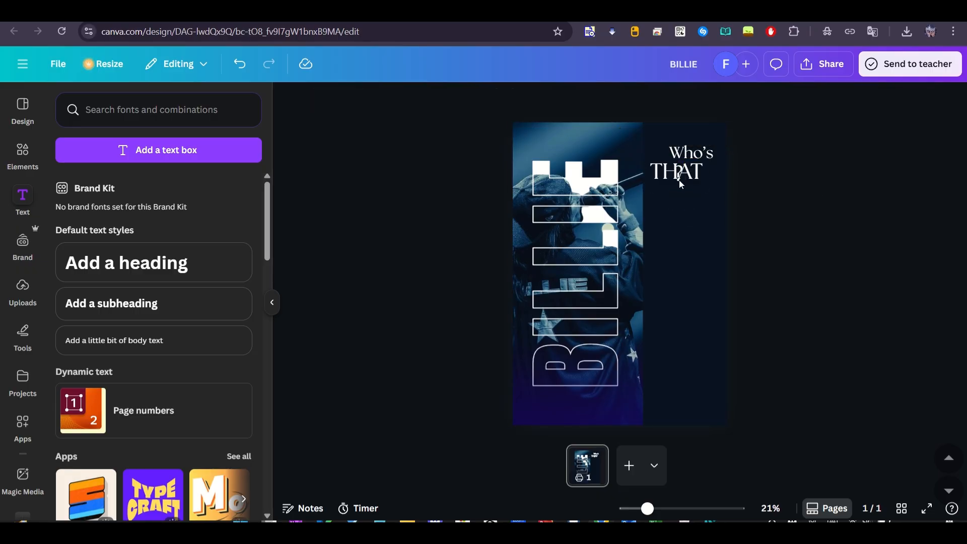
Enlarge the separate "?" and place it at the end of the "THAT" line
{"action": "left_click_drag", "start_coordinate": [680, 181], "coordinate": [694, 144]}
{"action": "left_click", "coordinate": [781, 174]}
{"action": "left_click_drag", "start_coordinate": [708, 178], "coordinate": [712, 188]}
{"action": "left_click", "coordinate": [800, 197]}
Add a heading that reads "Eillish" to the poster
{"action": "left_click", "coordinate": [126, 262]}
{"action": "type", "text": "B"}
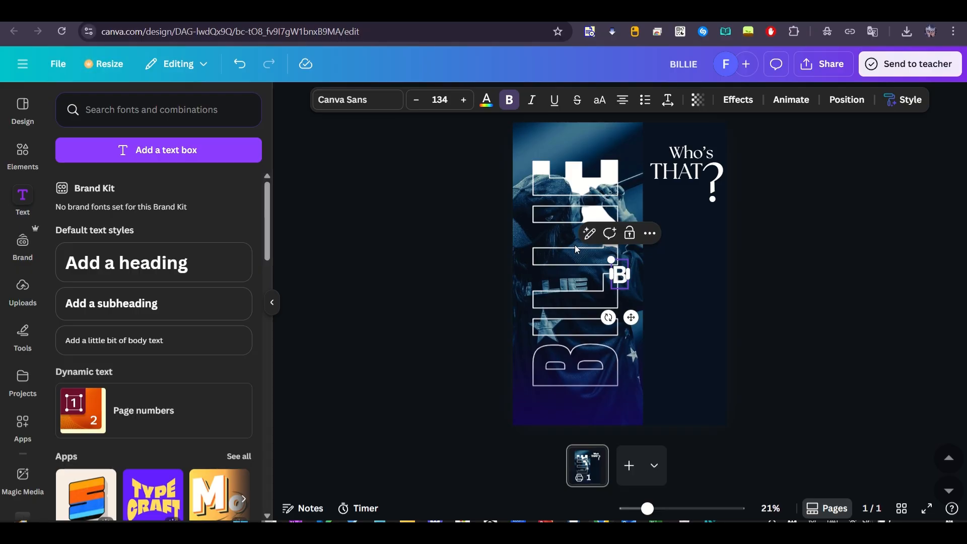
{"action": "key", "text": "BackSpace"}
{"action": "type", "text": "Eillish"}
{"action": "double_click", "coordinate": [634, 282]}
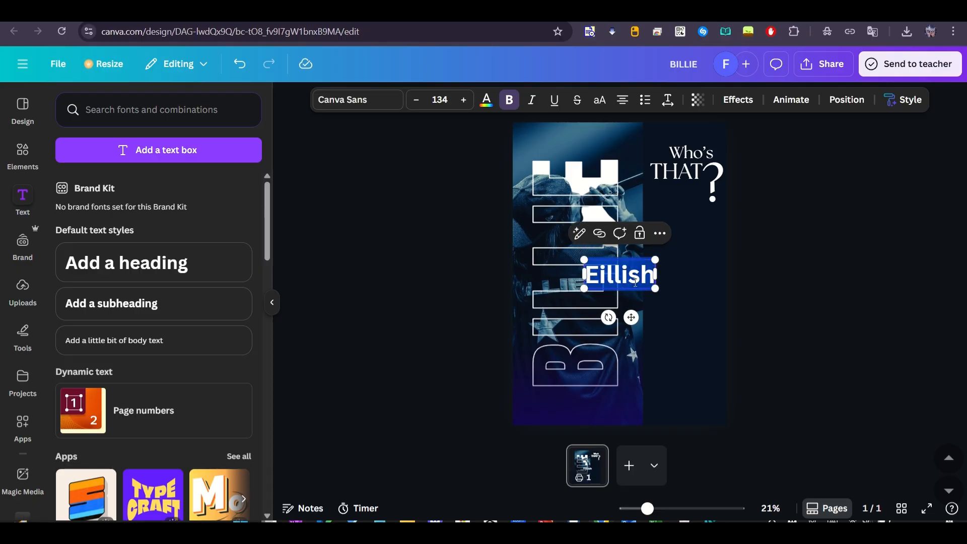
Give the "Eillish" text a white neon glow and move it into the navy column below the heading
{"action": "left_click", "coordinate": [734, 100]}
{"action": "left_click", "coordinate": [449, 270]}
{"action": "left_click_drag", "start_coordinate": [617, 272], "coordinate": [688, 228]}
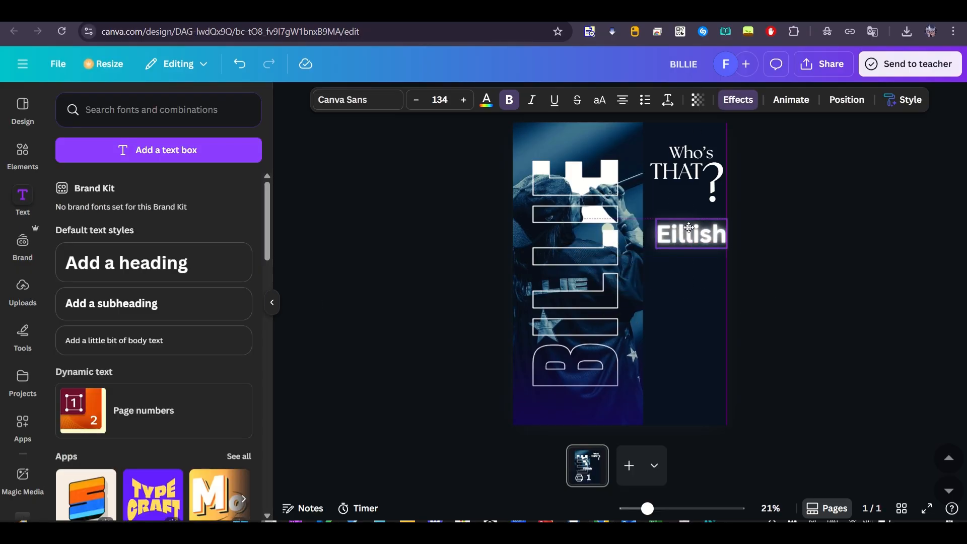
Rotate "Eillish" to read vertically upward and scale it to font size 157 along the navy column's inner edge
{"action": "left_click_drag", "start_coordinate": [672, 269], "coordinate": [724, 238]}
{"action": "left_click_drag", "start_coordinate": [672, 190], "coordinate": [703, 235]}
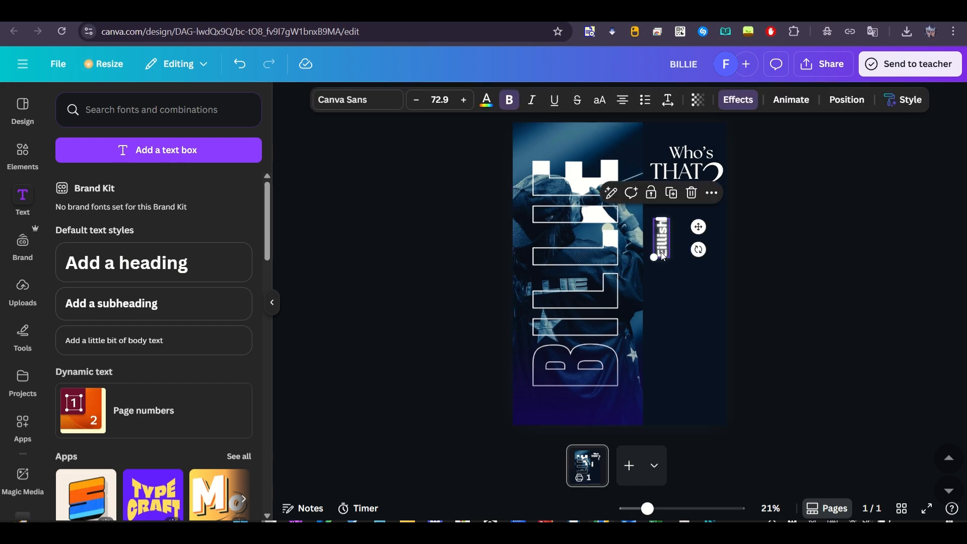
{"action": "left_click_drag", "start_coordinate": [648, 271], "coordinate": [657, 304]}
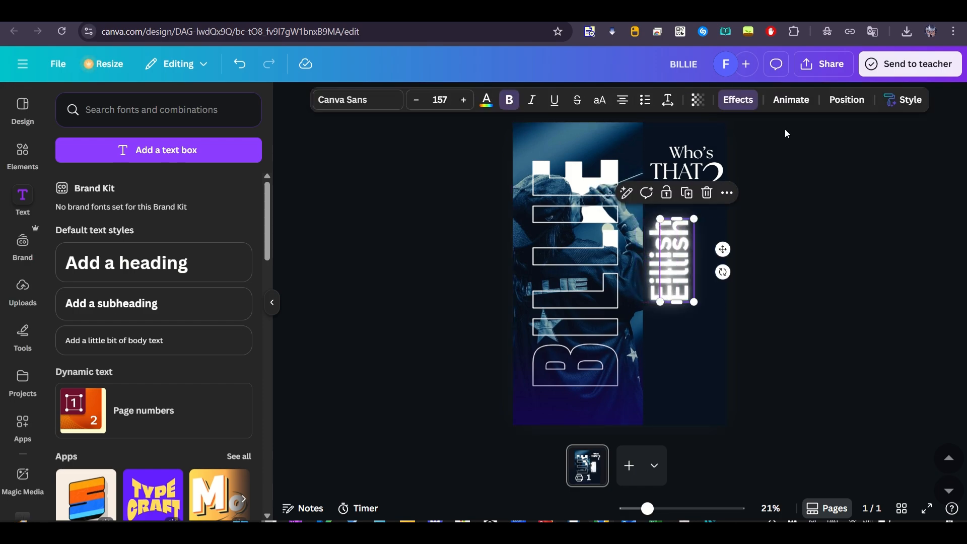
Give the duplicate of the vertical "Eillish" text a Hollow effect with thickness 1
{"action": "scroll", "coordinate": [86, 262], "scroll_direction": "up", "scroll_amount": 5}
{"action": "left_click", "coordinate": [87, 252]}
{"action": "left_click_drag", "start_coordinate": [114, 336], "coordinate": [66, 350]}
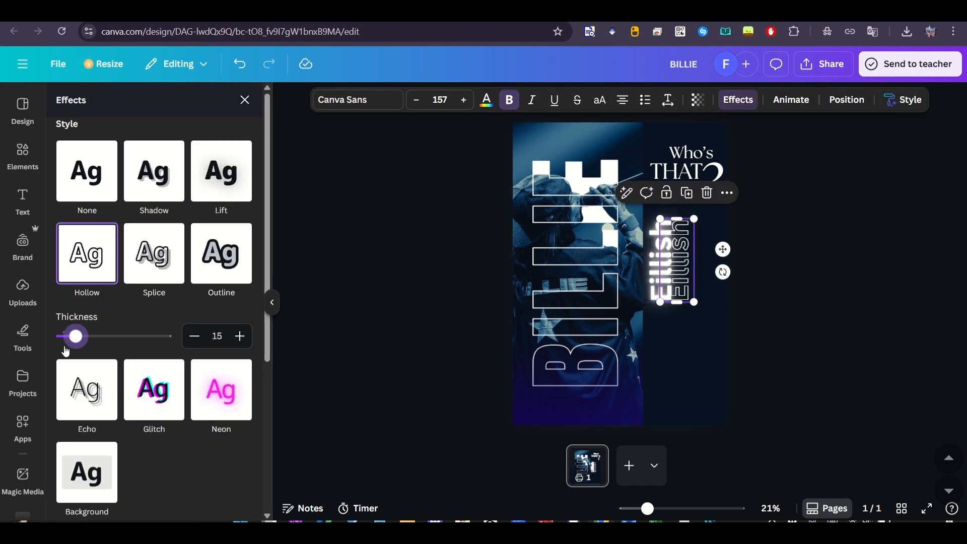
Shift the hollow "Eillish" copy closer to the glowing text and send it to the back
{"action": "left_click_drag", "start_coordinate": [692, 256], "coordinate": [682, 255]}
{"action": "right_click", "coordinate": [681, 256]}
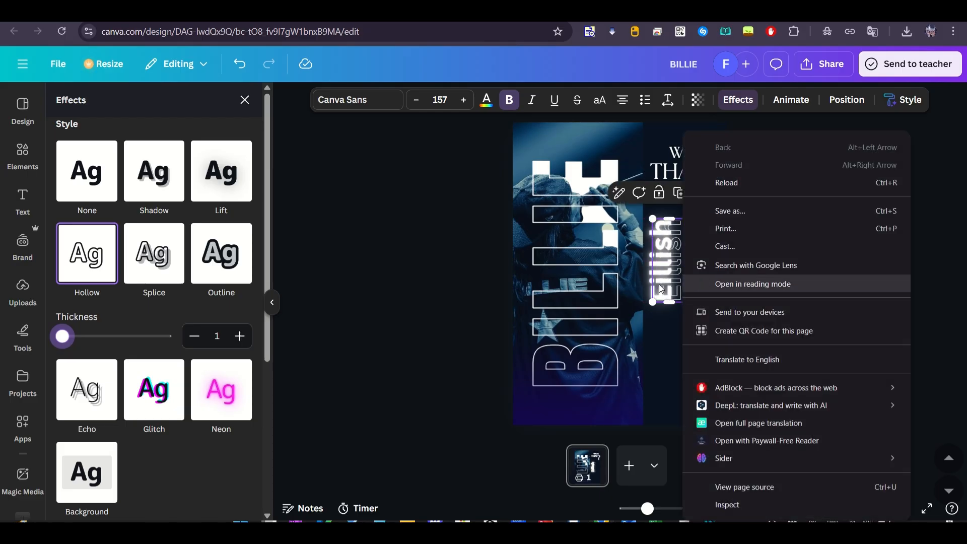
{"action": "left_click", "coordinate": [676, 261]}
{"action": "left_click", "coordinate": [766, 299]}
{"action": "right_click", "coordinate": [678, 273]}
{"action": "mouse_move", "coordinate": [719, 315]}
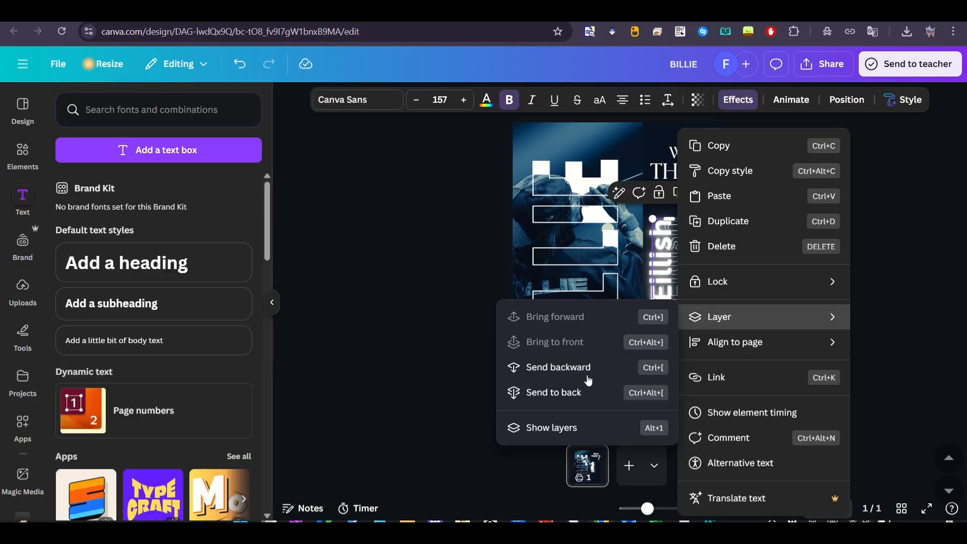
{"action": "left_click", "coordinate": [554, 391]}
Offset another hollow "Eillish" copy slightly further out, send it to the back, and set its transparency to 33
{"action": "left_click_drag", "start_coordinate": [682, 287], "coordinate": [690, 286]}
{"action": "right_click", "coordinate": [692, 272]}
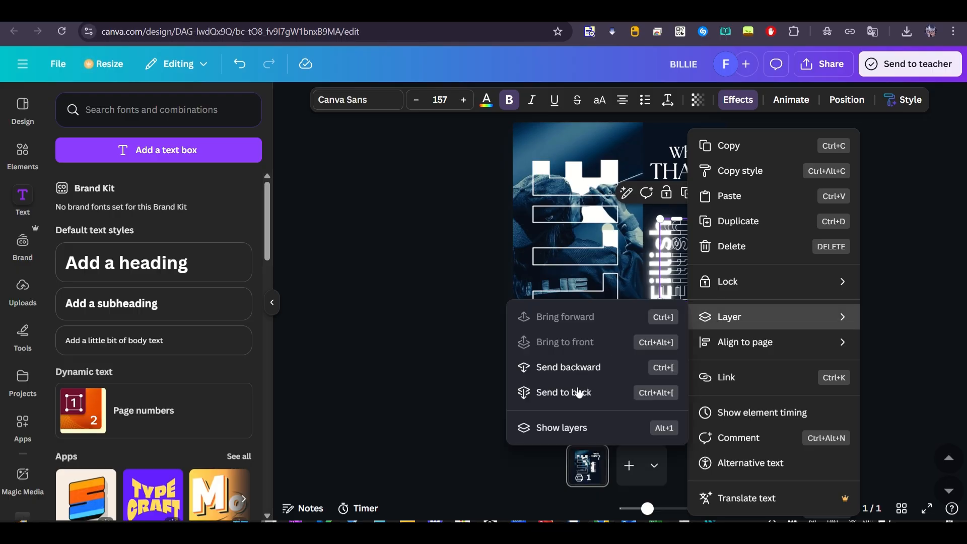
{"action": "left_click", "coordinate": [579, 390]}
{"action": "left_click", "coordinate": [698, 99]}
{"action": "left_click_drag", "start_coordinate": [732, 151], "coordinate": [717, 150]}
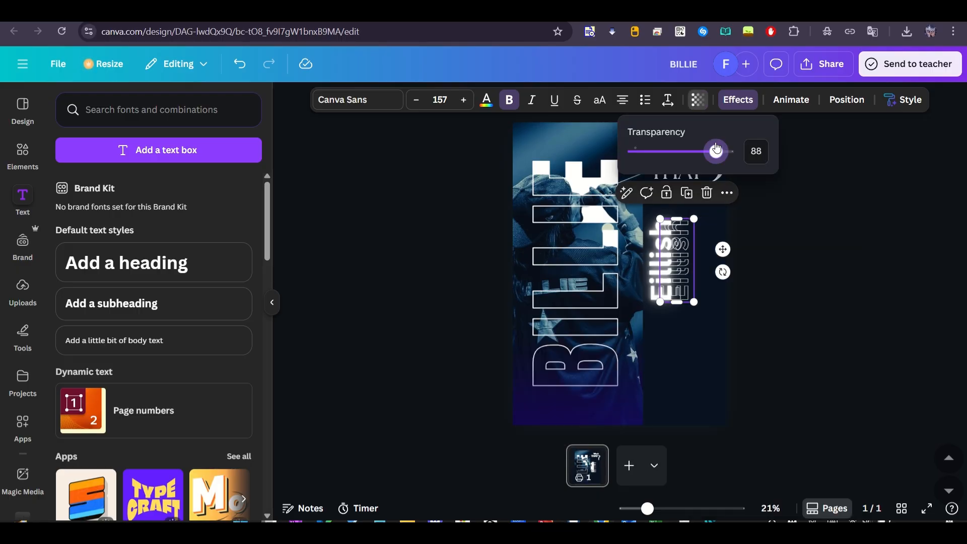
Select all the "Eillish" layers, enlarge them together to font size 213, and position them directly under the "THAT" line
{"action": "left_click", "coordinate": [684, 238]}
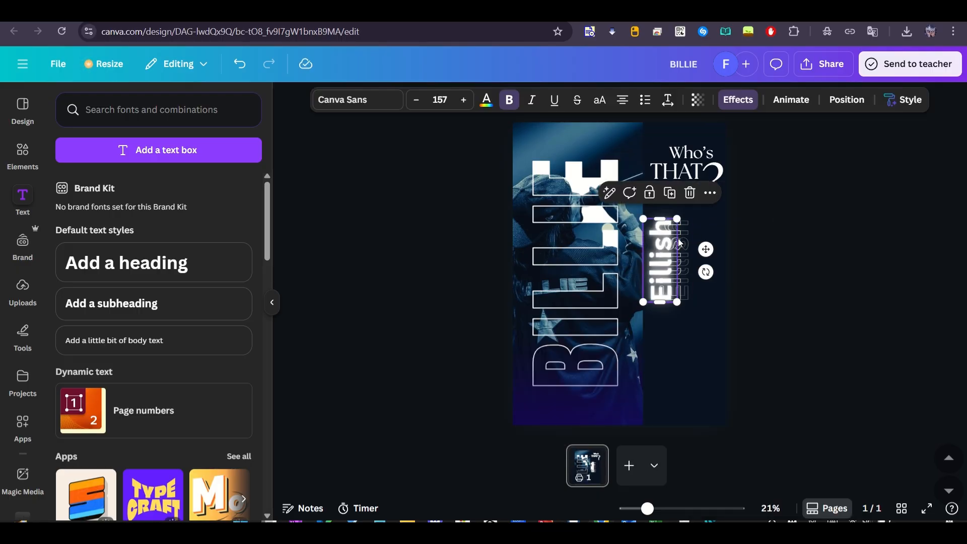
{"action": "left_click", "coordinate": [678, 241]}
{"action": "left_click", "coordinate": [809, 197]}
{"action": "left_click_drag", "start_coordinate": [749, 289], "coordinate": [667, 233]}
{"action": "left_click_drag", "start_coordinate": [673, 234], "coordinate": [678, 205]}
{"action": "mouse_move", "coordinate": [698, 274]}
{"action": "left_mouse_down"}
{"action": "mouse_move", "coordinate": [717, 302]}
{"action": "mouse_move", "coordinate": [686, 260]}
{"action": "left_mouse_up"}
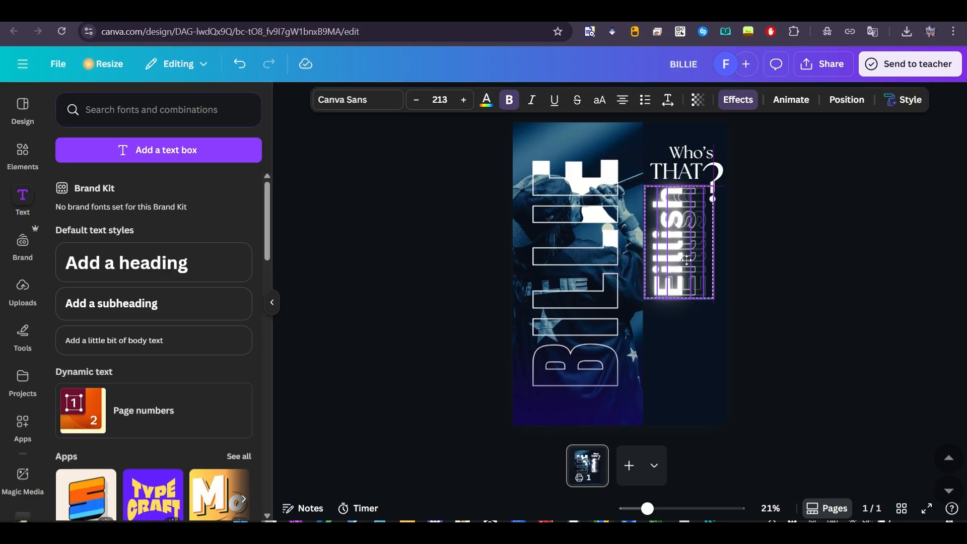
{"action": "left_click", "coordinate": [794, 251]}
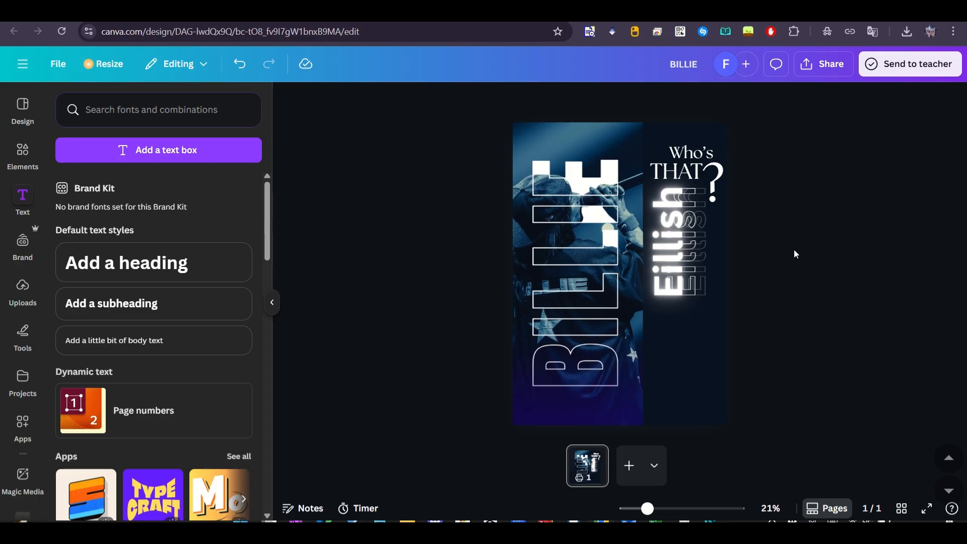
Search the elements library for "frame"
{"action": "left_click", "coordinate": [23, 291]}
{"action": "left_click", "coordinate": [14, 167]}
{"action": "left_click", "coordinate": [111, 109]}
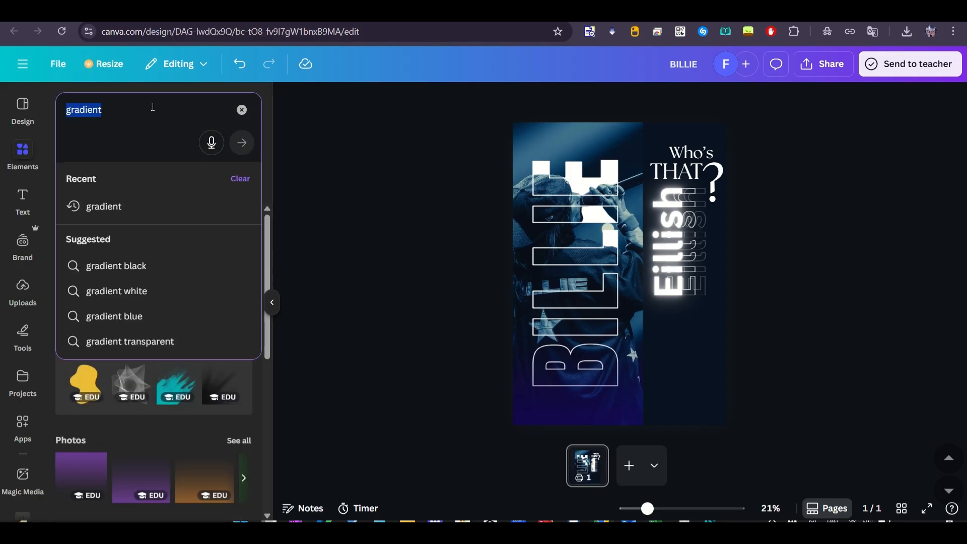
{"action": "type", "text": "frame"}
{"action": "key", "text": "Return"}
Insert a square photo frame below "Eillish" and place a slightly shorter copy of it underneath
{"action": "left_click", "coordinate": [75, 303]}
{"action": "left_click_drag", "start_coordinate": [616, 264], "coordinate": [643, 337]}
{"action": "left_click_drag", "start_coordinate": [596, 295], "coordinate": [670, 319]}
{"action": "left_click_drag", "start_coordinate": [702, 347], "coordinate": [699, 401]}
{"action": "left_click_drag", "start_coordinate": [687, 351], "coordinate": [688, 367]}
{"action": "left_click_drag", "start_coordinate": [689, 412], "coordinate": [689, 418]}
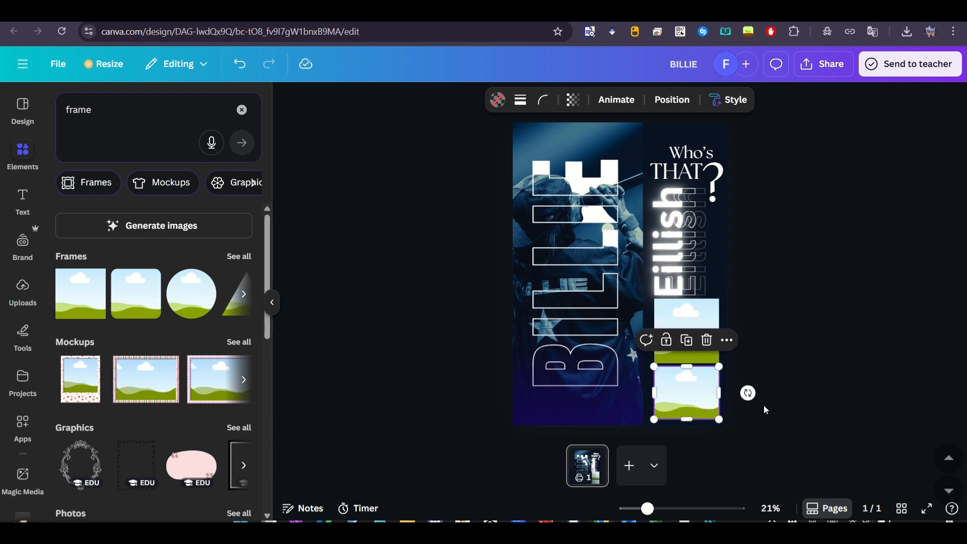
Give both photo frames a solid white border with stroke weight 16
{"action": "left_click", "coordinate": [686, 328], "text": "shift"}
{"action": "left_click", "coordinate": [520, 99]}
{"action": "left_click", "coordinate": [485, 137]}
{"action": "left_click_drag", "start_coordinate": [451, 187], "coordinate": [460, 186]}
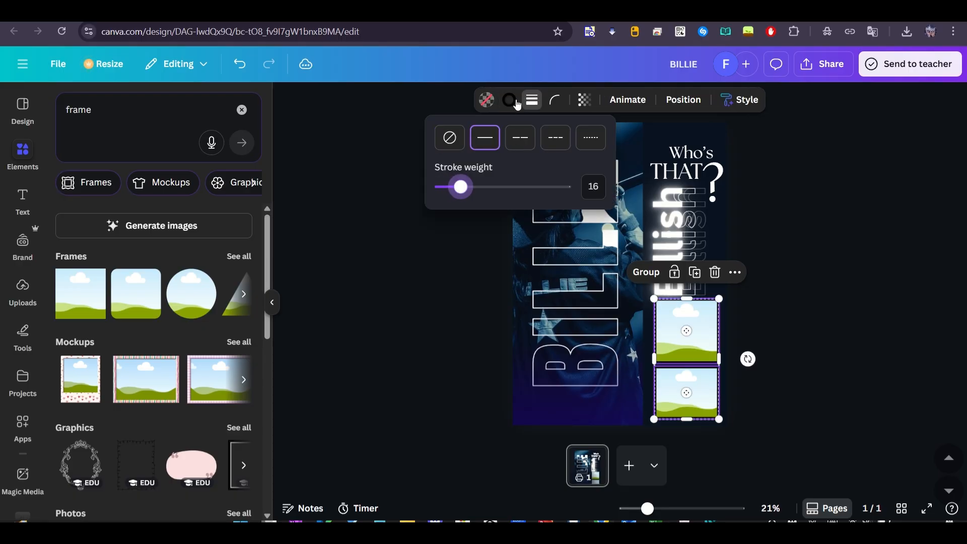
{"action": "left_click", "coordinate": [509, 99]}
{"action": "left_click", "coordinate": [355, 248]}
Fill the upper frame with the white-shirt portrait and the lower frame with the microphone photo, opening the latter's crop
{"action": "left_click", "coordinate": [23, 290]}
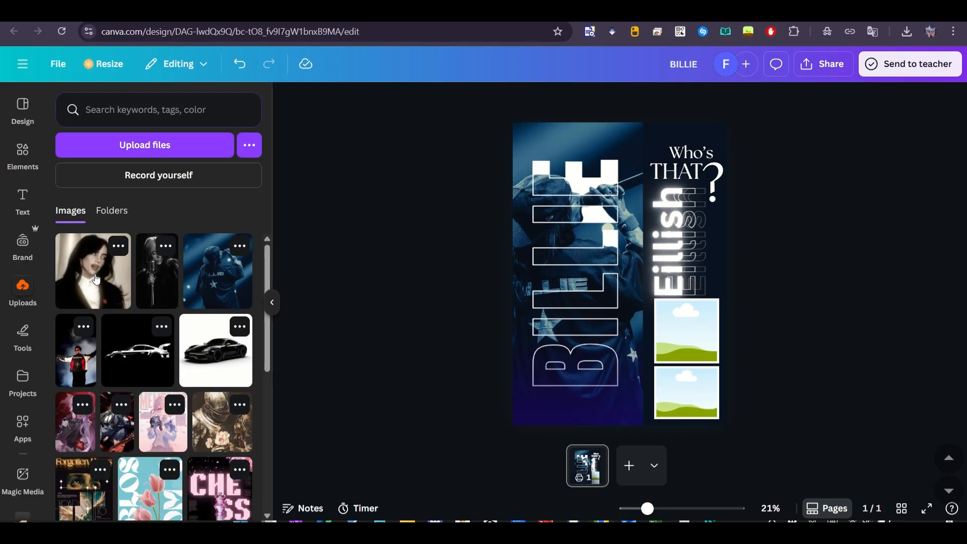
{"action": "mouse_move", "coordinate": [93, 270]}
{"action": "left_mouse_down"}
{"action": "mouse_move", "coordinate": [705, 347]}
{"action": "mouse_move", "coordinate": [686, 329]}
{"action": "left_mouse_up"}
{"action": "left_click_drag", "start_coordinate": [166, 299], "coordinate": [669, 390]}
{"action": "double_click", "coordinate": [668, 389]}
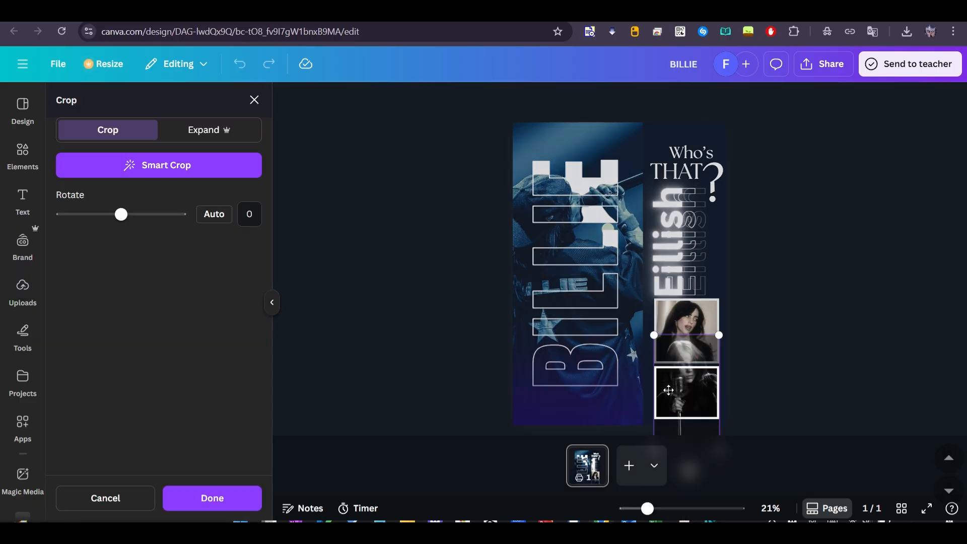
Apply the Tundra filter to the portrait in the upper frame
{"action": "left_click", "coordinate": [687, 329]}
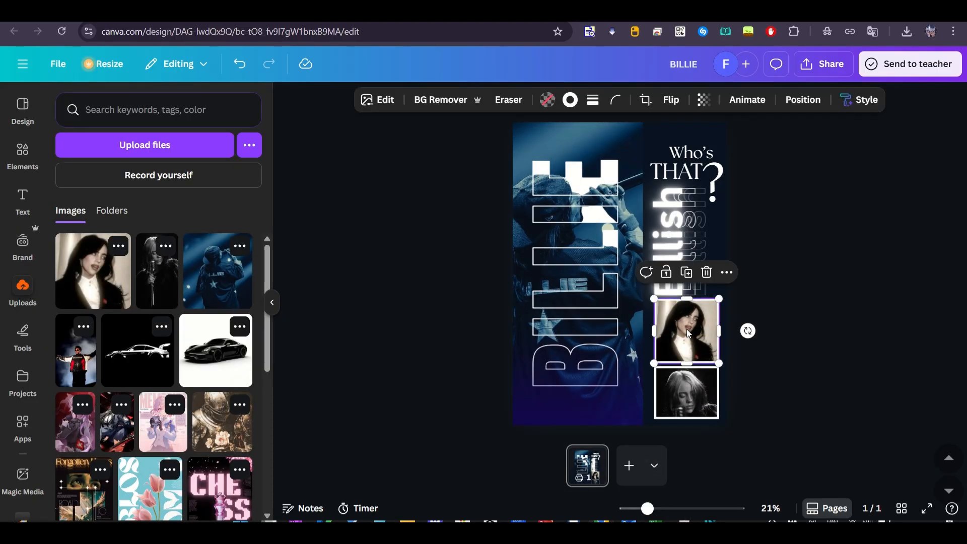
{"action": "left_click", "coordinate": [371, 100]}
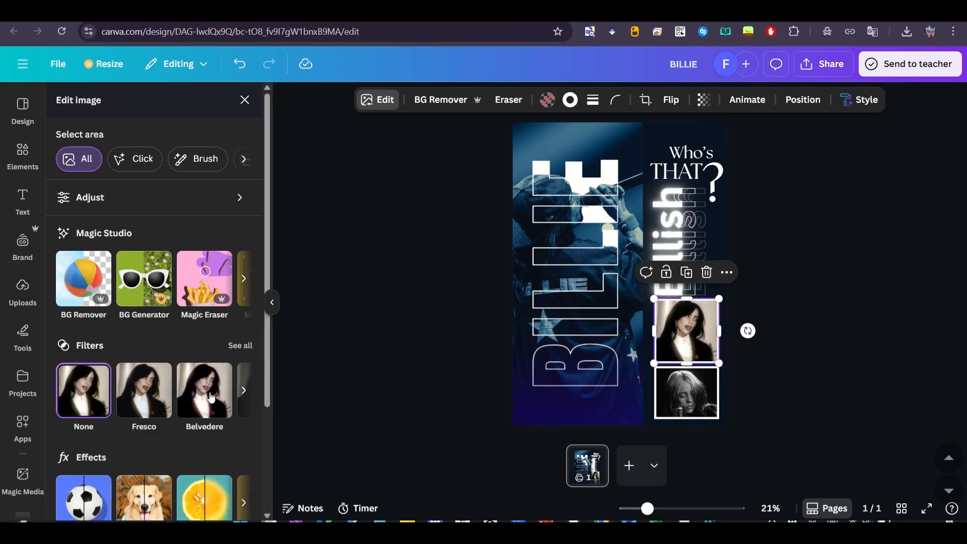
{"action": "left_click", "coordinate": [240, 345]}
{"action": "scroll", "coordinate": [151, 352], "scroll_direction": "down", "scroll_amount": 8}
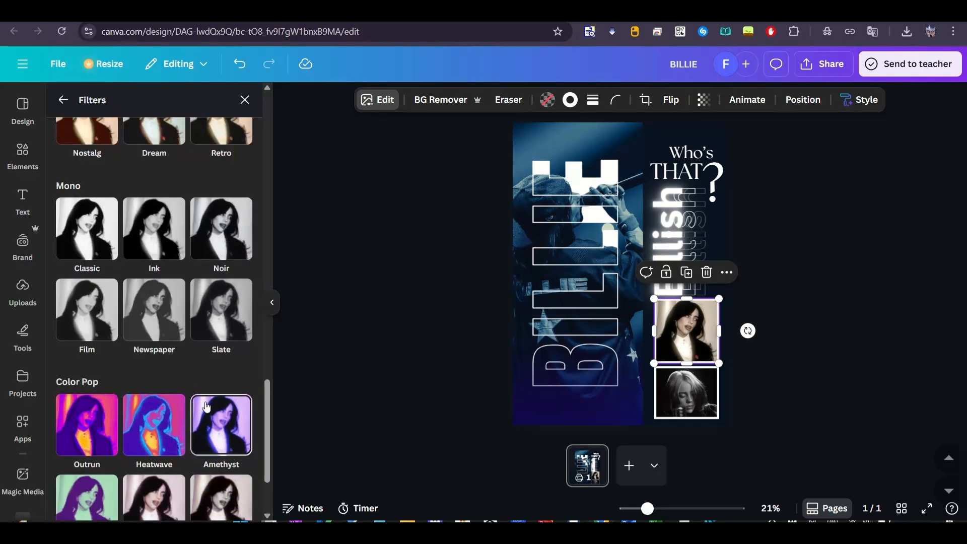
{"action": "left_click", "coordinate": [88, 507]}
{"action": "scroll", "coordinate": [154, 302], "scroll_direction": "up", "scroll_amount": 15}
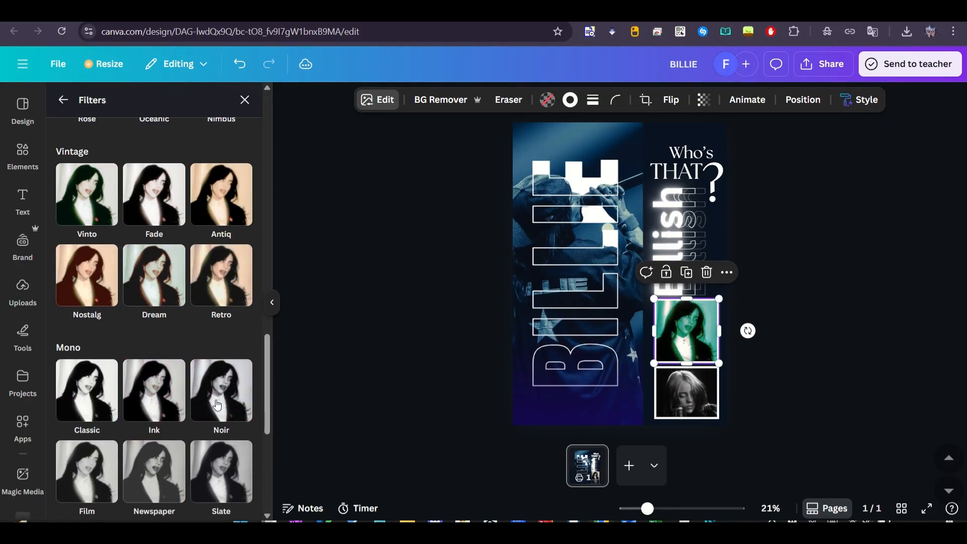
{"action": "left_click", "coordinate": [154, 428]}
{"action": "scroll", "coordinate": [221, 348], "scroll_direction": "down", "scroll_amount": 3}
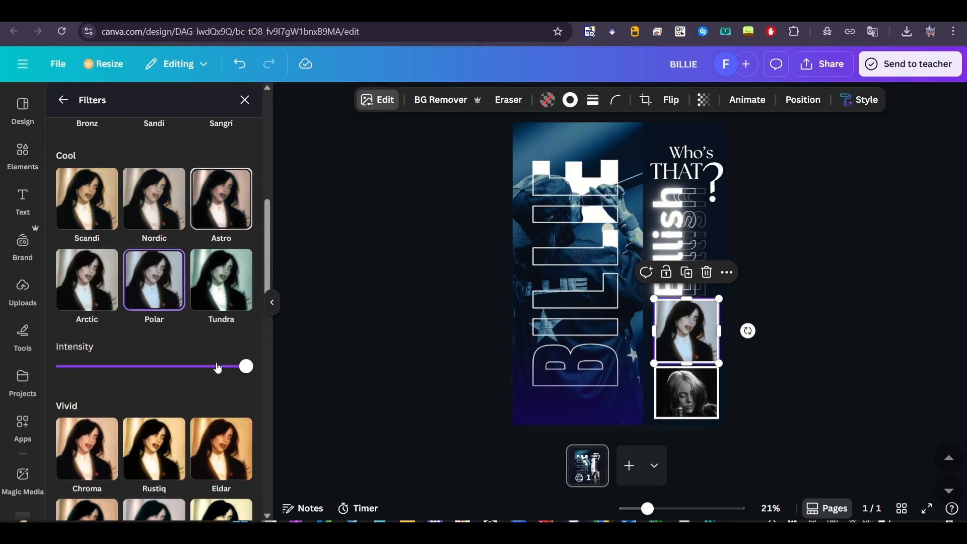
{"action": "left_click", "coordinate": [221, 279]}
Apply a cool bluish filter to the microphone photo in the lower frame
{"action": "left_click", "coordinate": [670, 385]}
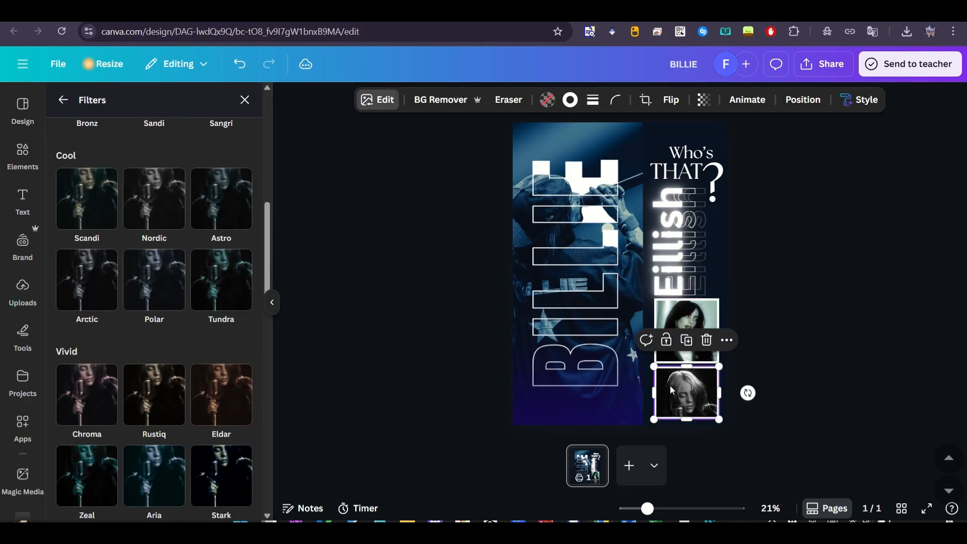
{"action": "left_click", "coordinate": [221, 280]}
{"action": "left_click", "coordinate": [154, 443]}
{"action": "left_click", "coordinate": [424, 317]}
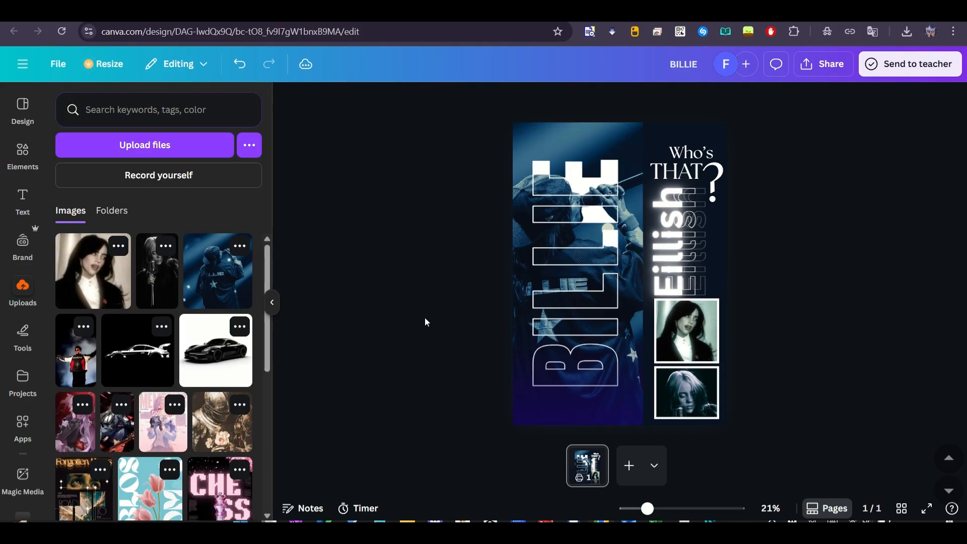
Move the "Eillish" text layers slightly upward and shift both framed photos up to sit just beneath them
{"action": "scroll", "coordinate": [731, 286], "scroll_direction": "down", "scroll_amount": 1}
{"action": "left_click", "coordinate": [676, 183]}
{"action": "left_click_drag", "start_coordinate": [676, 183], "coordinate": [677, 172]}
{"action": "left_click", "coordinate": [749, 388]}
{"action": "left_click", "coordinate": [682, 306]}
{"action": "left_click_drag", "start_coordinate": [682, 306], "coordinate": [681, 300]}
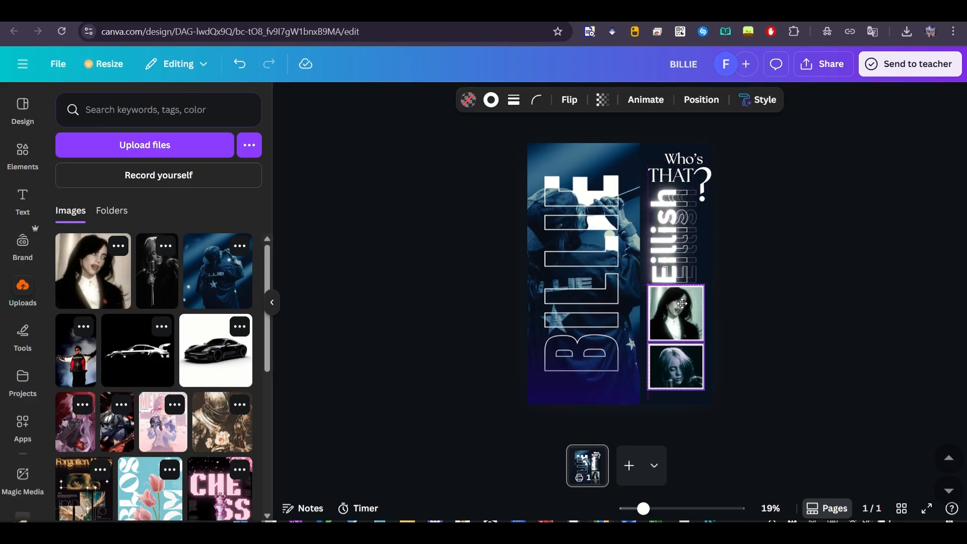
View the finished poster in full screen
{"action": "left_click", "coordinate": [789, 291]}
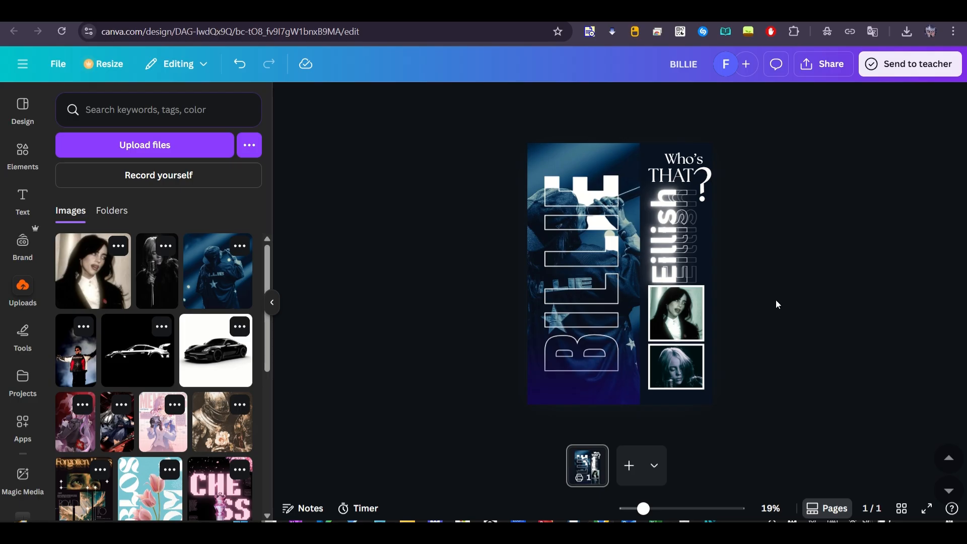
{"action": "key", "text": "ctrl+alt+p"}
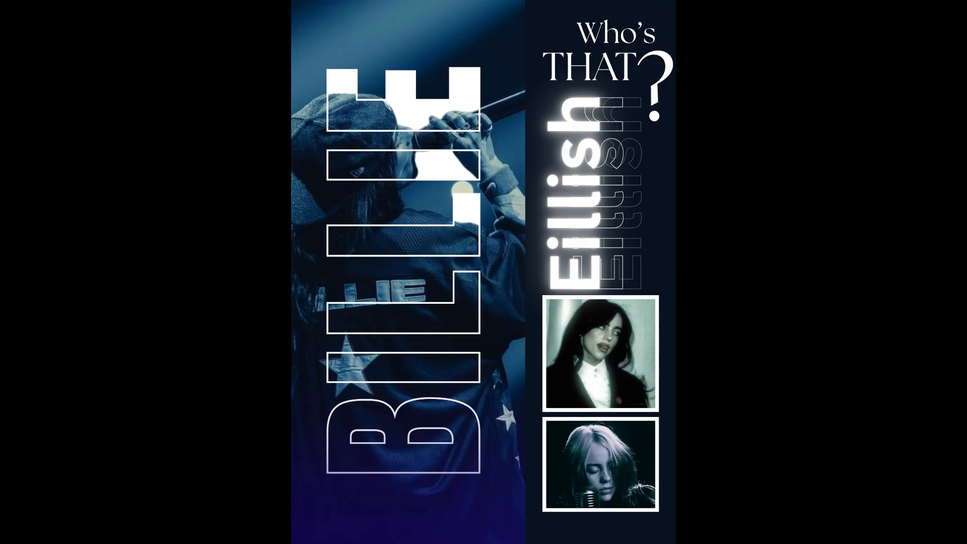